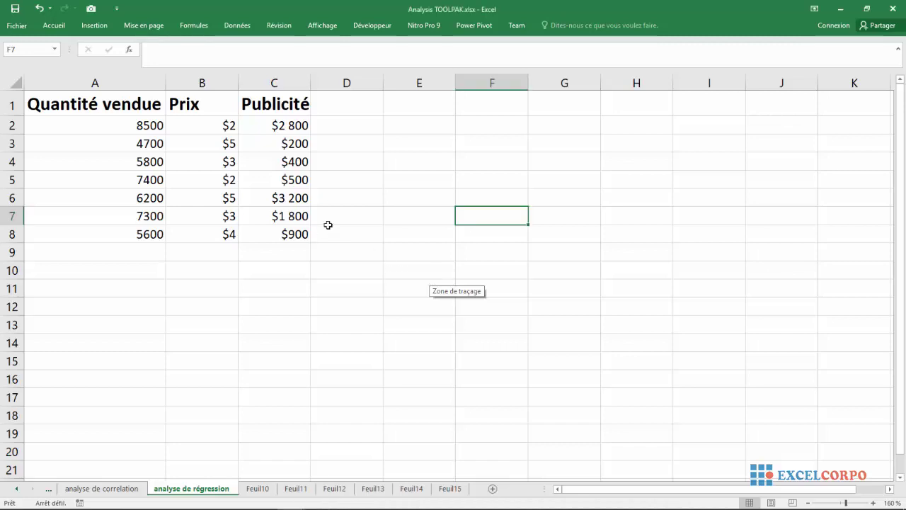
# Review the Quantité vendue, Prix and Publicité data by selecting headings, cells and whole columns
pyautogui.click(192, 103)
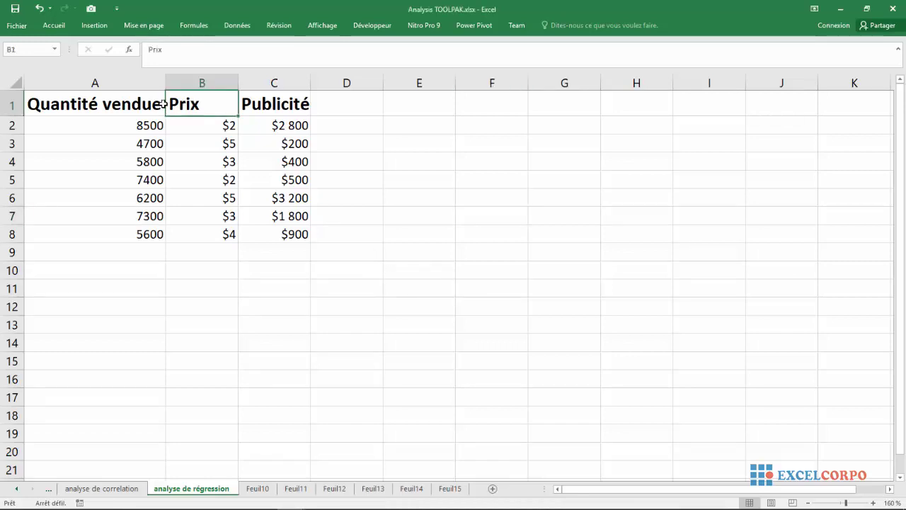
pyautogui.click(125, 104)
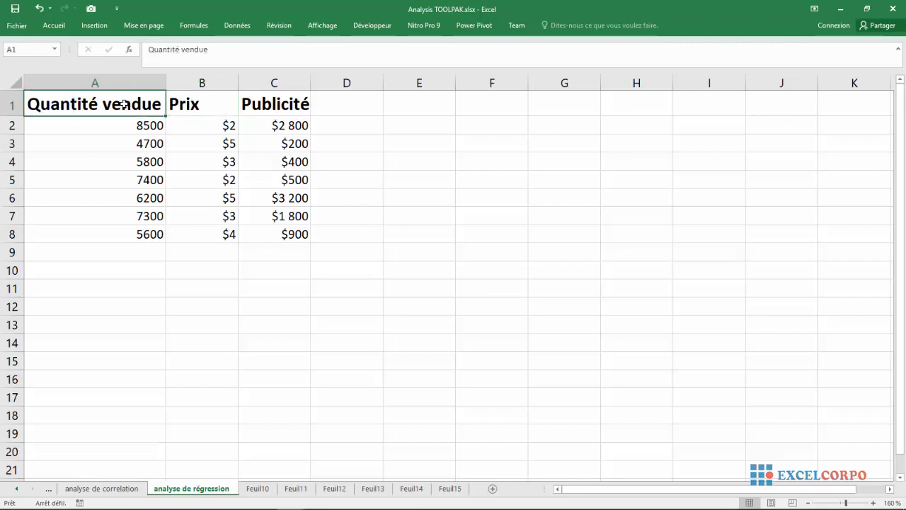
pyautogui.click(184, 101)
pyautogui.click(261, 105)
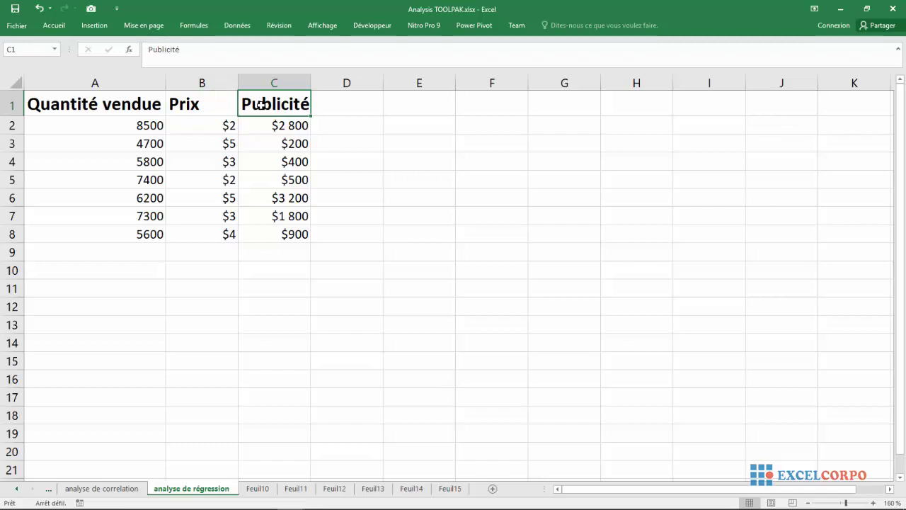
pyautogui.click(139, 102)
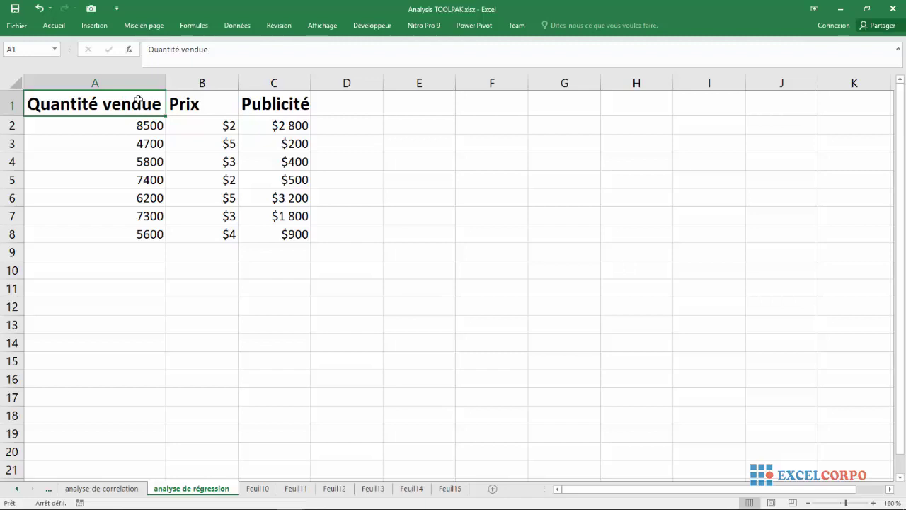
pyautogui.click(114, 132)
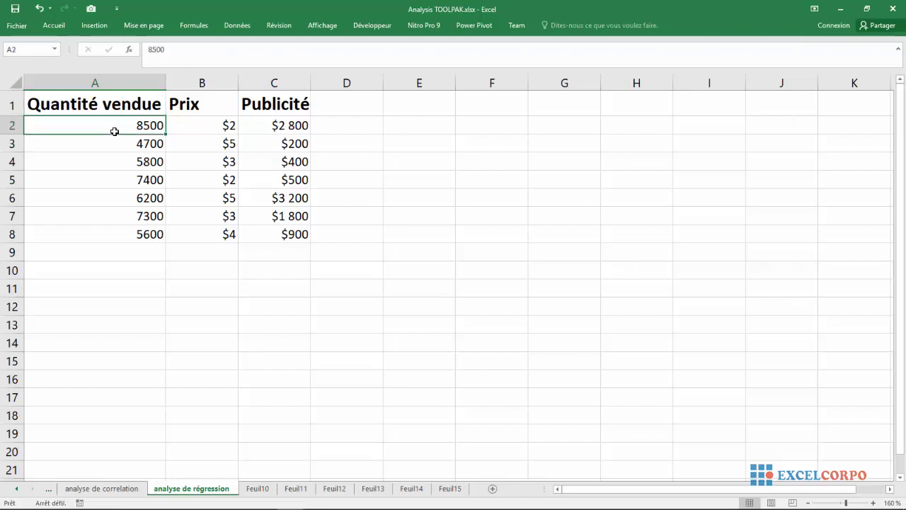
pyautogui.click(180, 138)
pyautogui.click(322, 146)
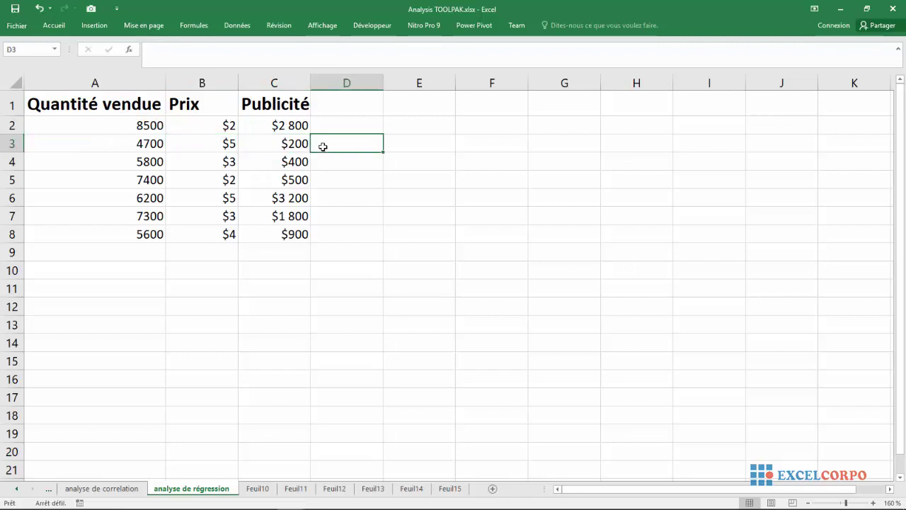
pyautogui.click(169, 252)
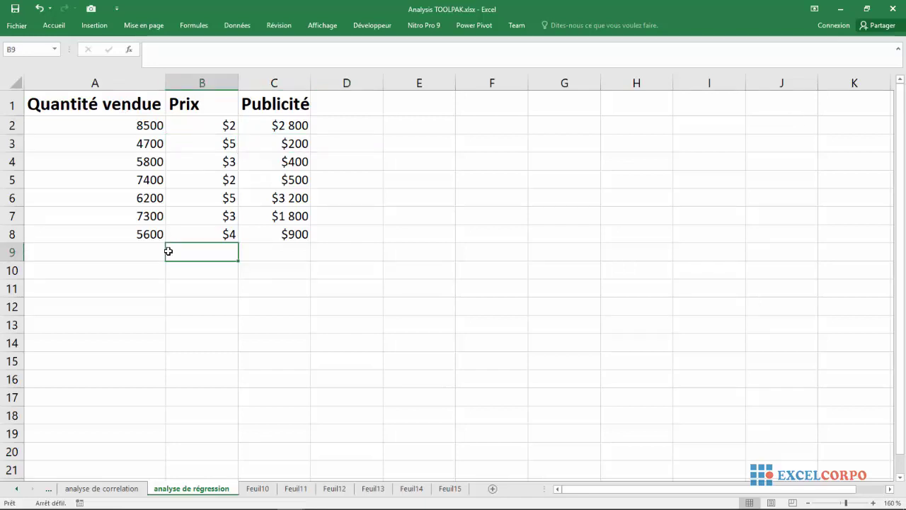
pyautogui.click(73, 84)
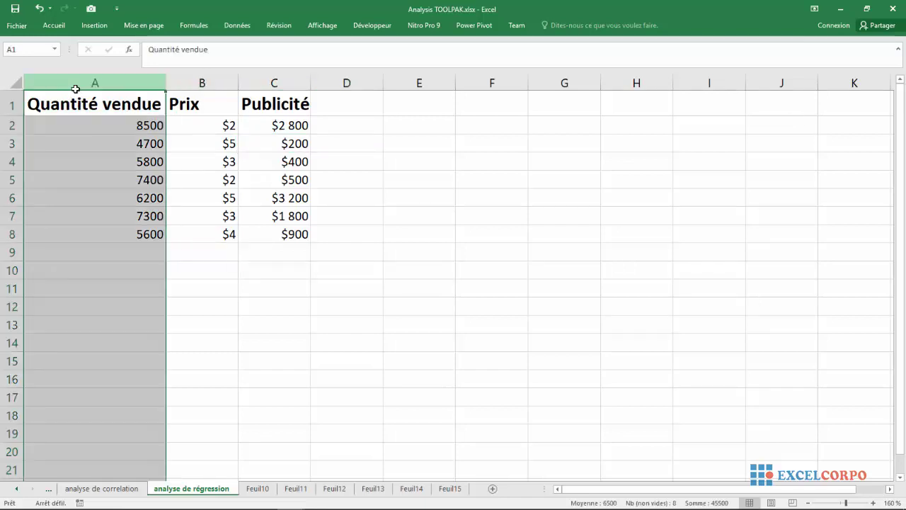
pyautogui.click(193, 75)
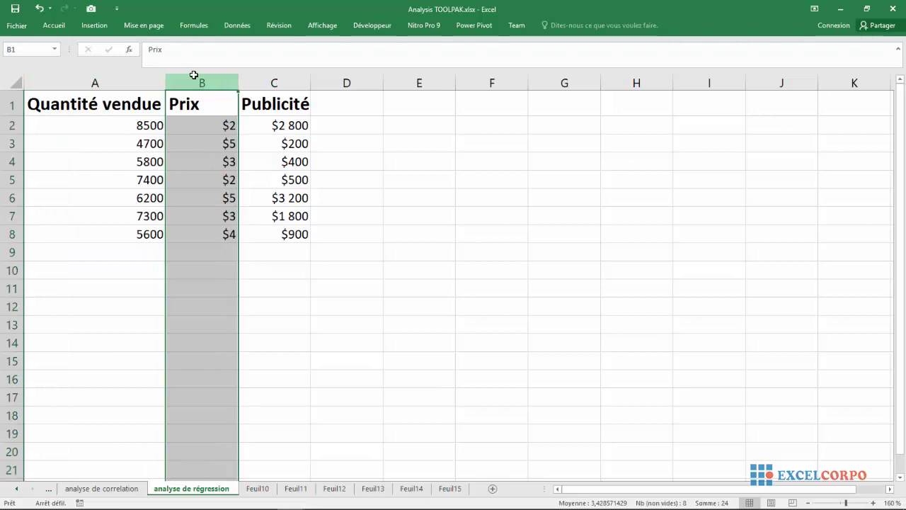
pyautogui.click(276, 84)
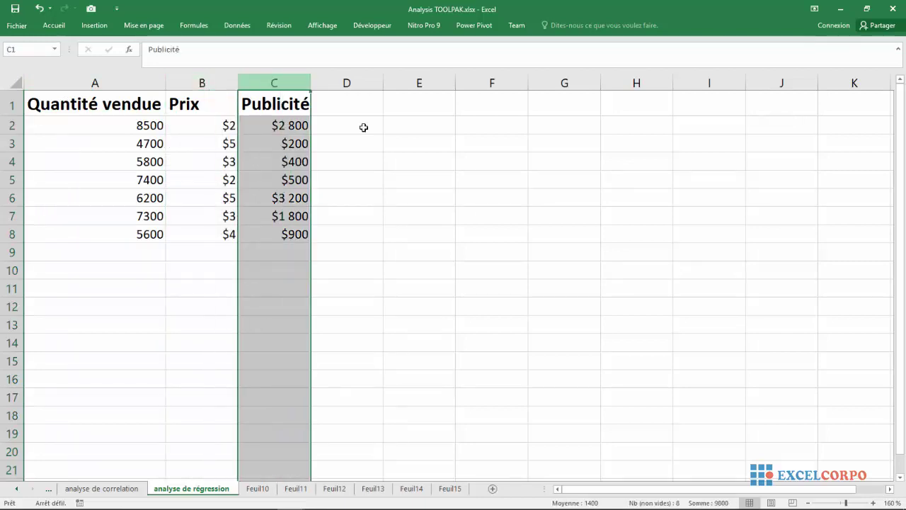
pyautogui.click(418, 191)
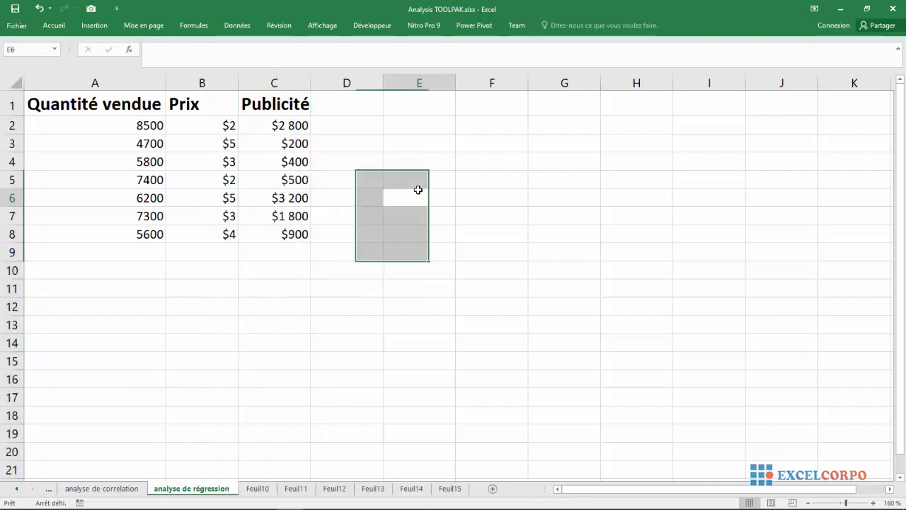
# From Données > Utilitaire d'analyse, pick Régression linéaire and confirm with OK
pyautogui.click(234, 27)
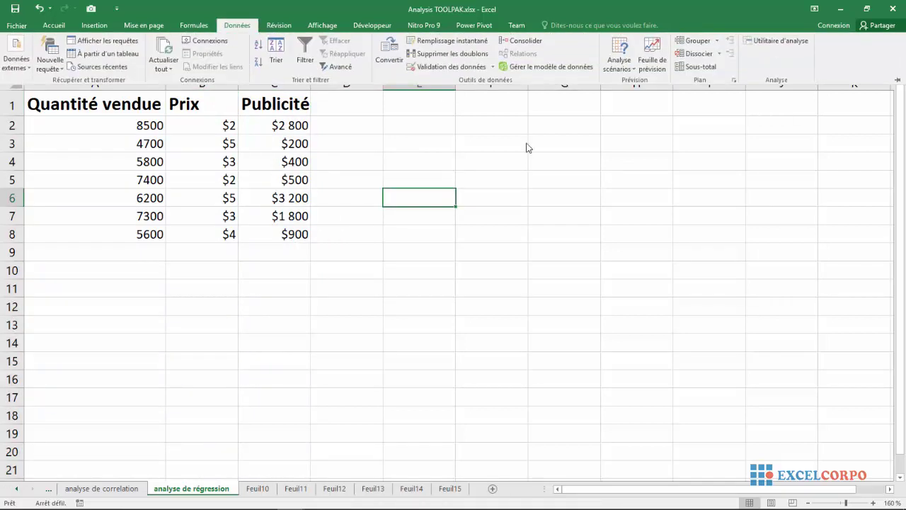
pyautogui.click(772, 41)
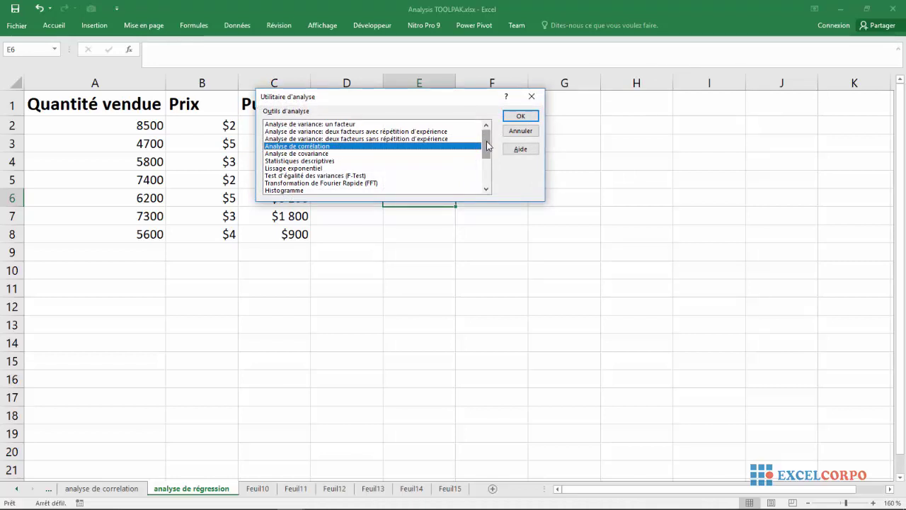
pyautogui.moveTo(487, 145); pyautogui.dragTo(487, 147)
pyautogui.scroll(-2, 487, 147)
pyautogui.click(453, 168)
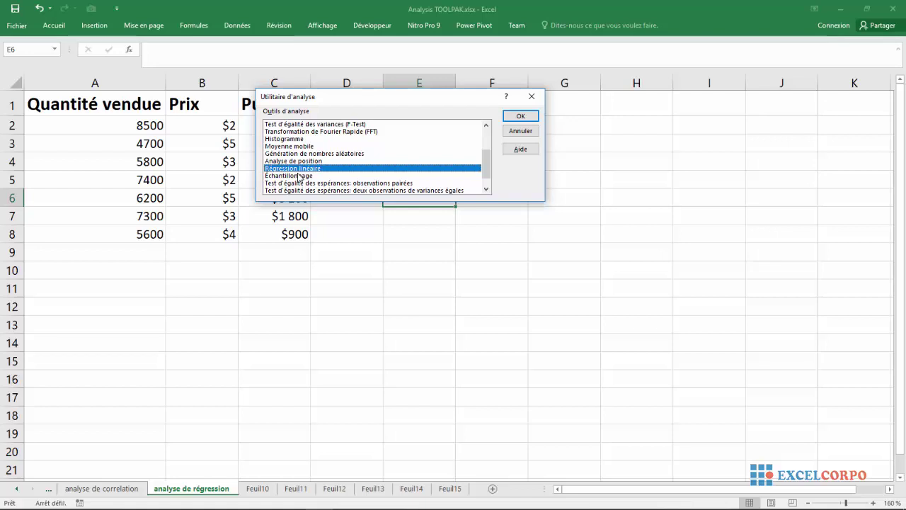
pyautogui.click(530, 116)
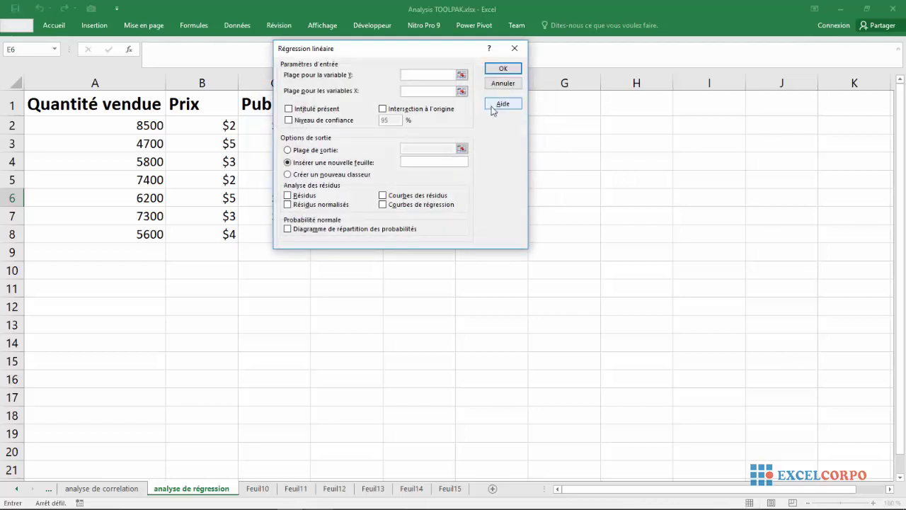
# Set the Y range to $A$1:$A$8, include Résidus, and write the regression report at $A$11
pyautogui.moveTo(439, 55); pyautogui.dragTo(507, 104)
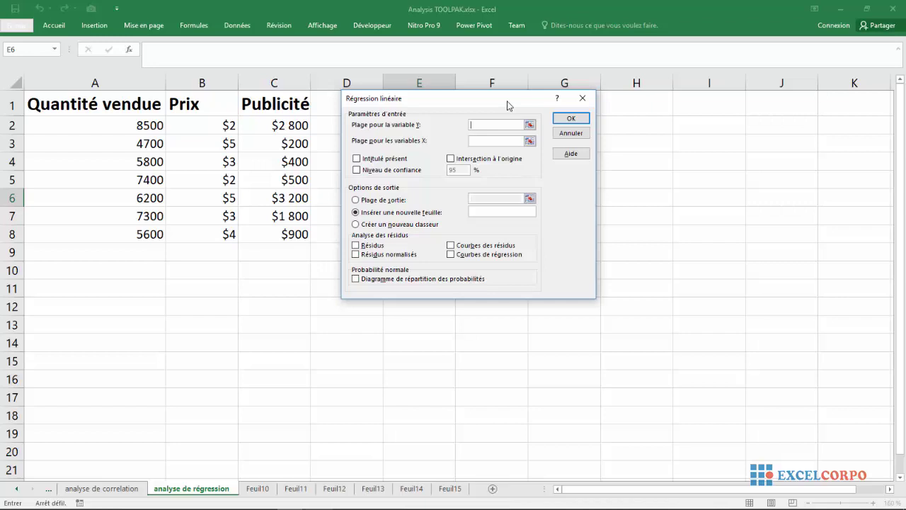
pyautogui.click(530, 126)
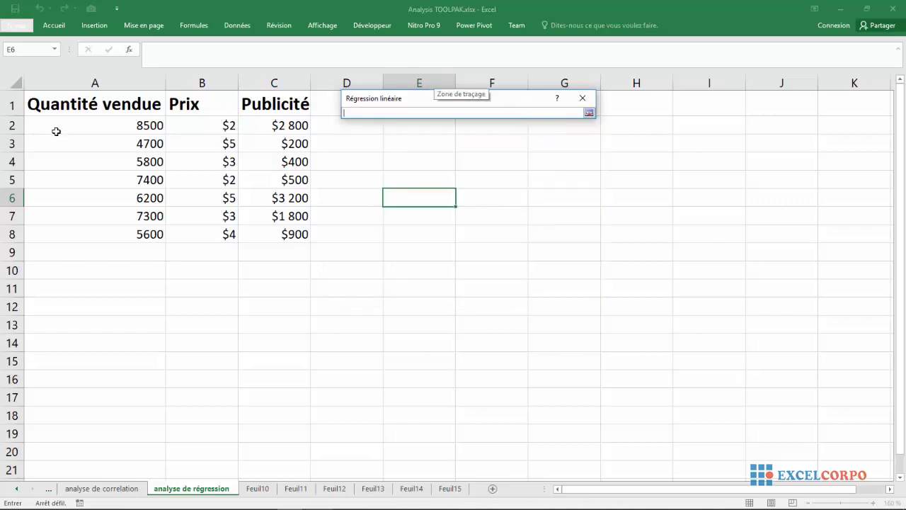
pyautogui.moveTo(54, 107); pyautogui.dragTo(54, 233)
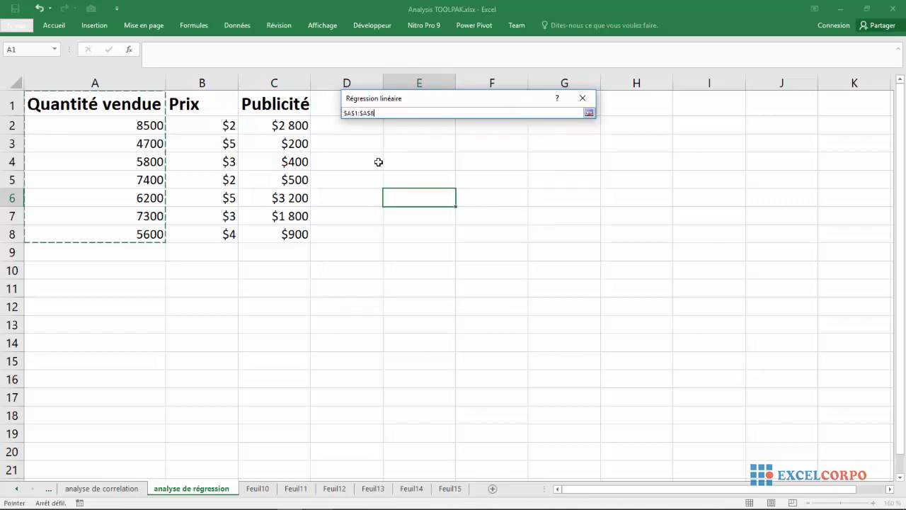
pyautogui.click(589, 113)
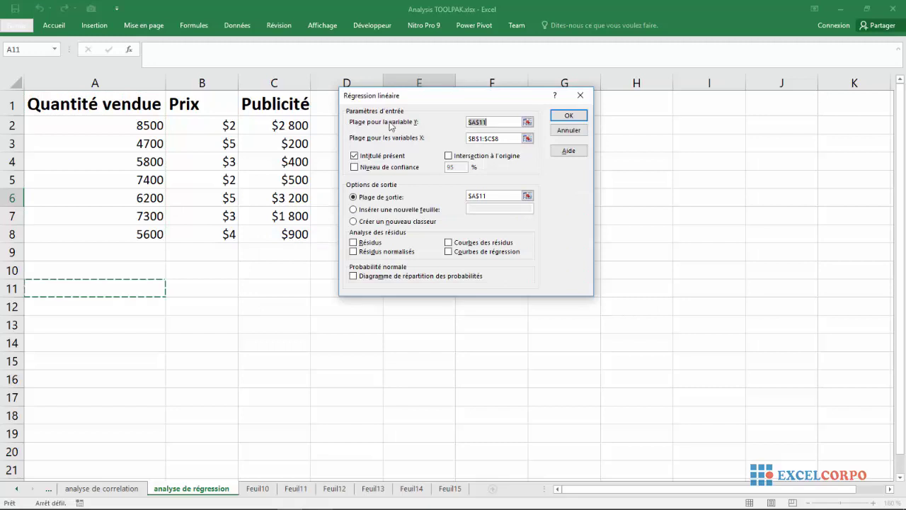
pyautogui.click(527, 122)
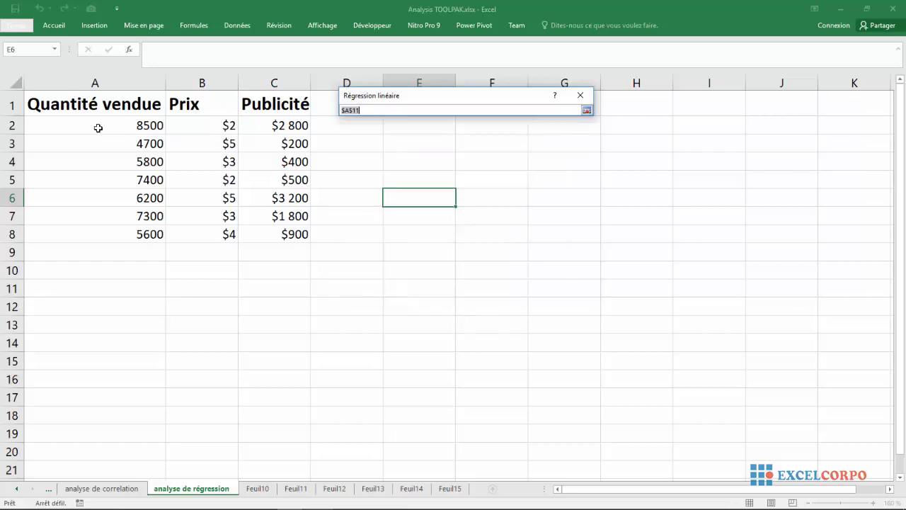
pyautogui.moveTo(97, 109); pyautogui.dragTo(107, 235)
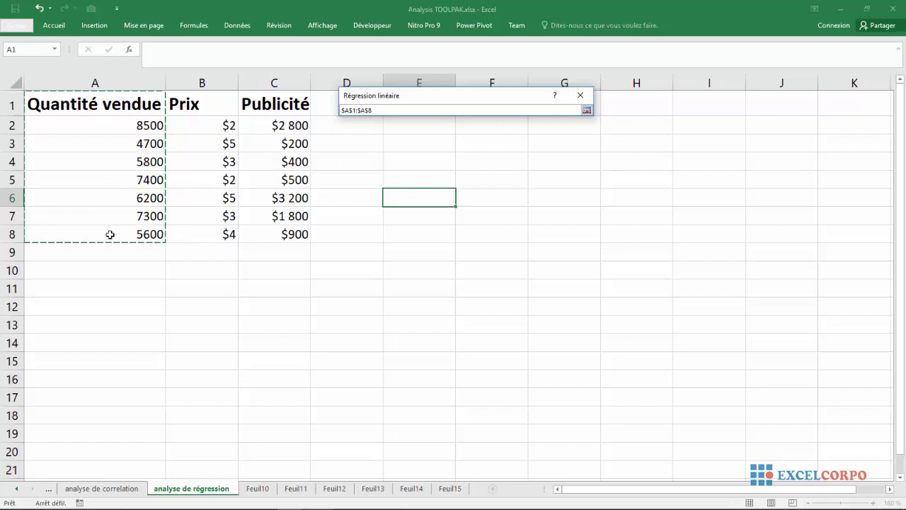
pyautogui.click(587, 111)
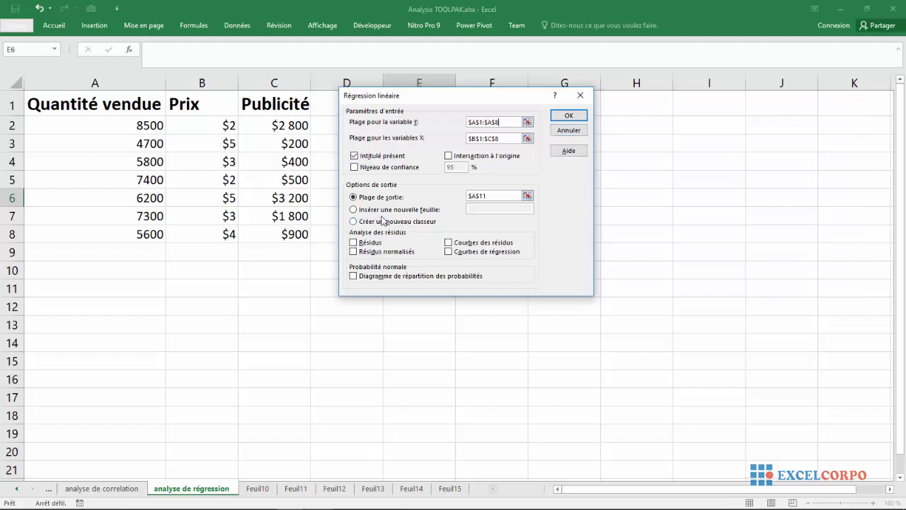
pyautogui.click(355, 244)
pyautogui.click(558, 118)
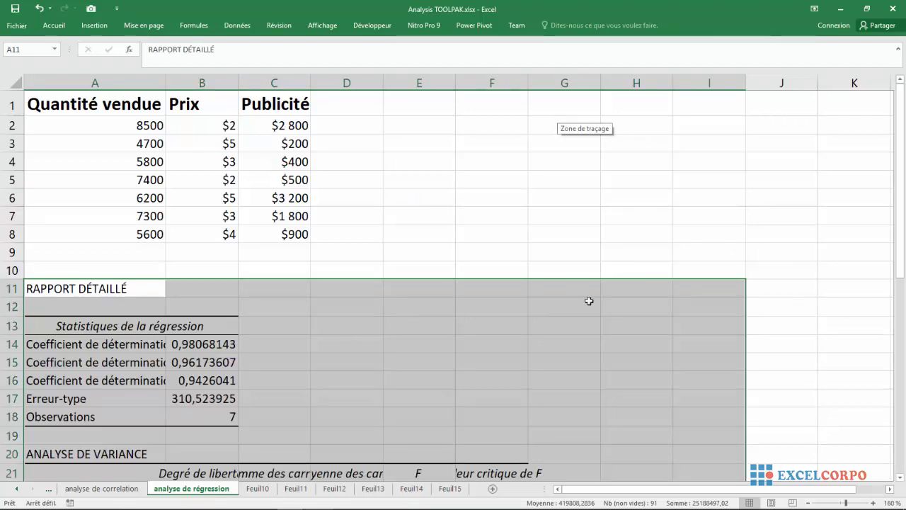
# Scroll through the regression report down to the residuals table near D35 and back up
pyautogui.moveTo(900, 206)
pyautogui.mouseDown()
pyautogui.moveTo(901, 298)
pyautogui.moveTo(826, 190)
pyautogui.mouseUp()
pyautogui.click(677, 227)
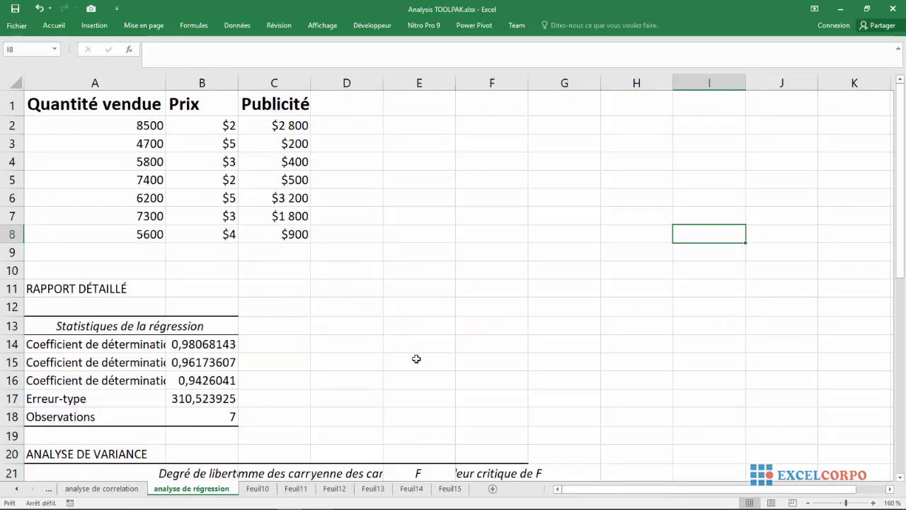
pyautogui.moveTo(904, 265)
pyautogui.mouseDown()
pyautogui.moveTo(899, 396)
pyautogui.moveTo(889, 264)
pyautogui.mouseUp()
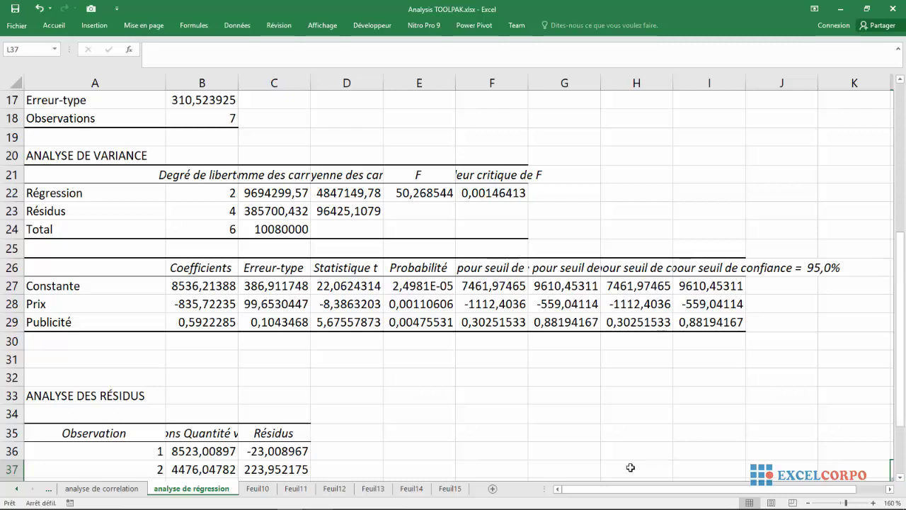
pyautogui.click(370, 427)
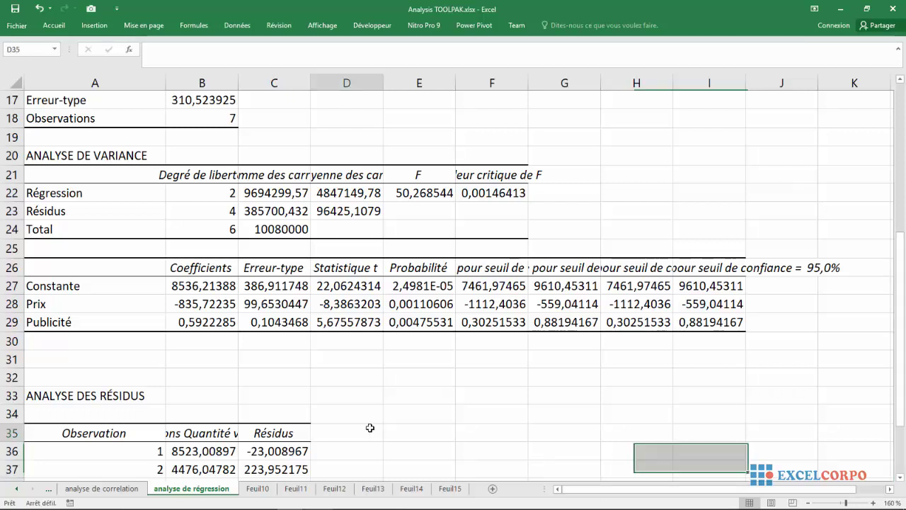
pyautogui.scroll(2, 369, 427)
pyautogui.scroll(2, 370, 427)
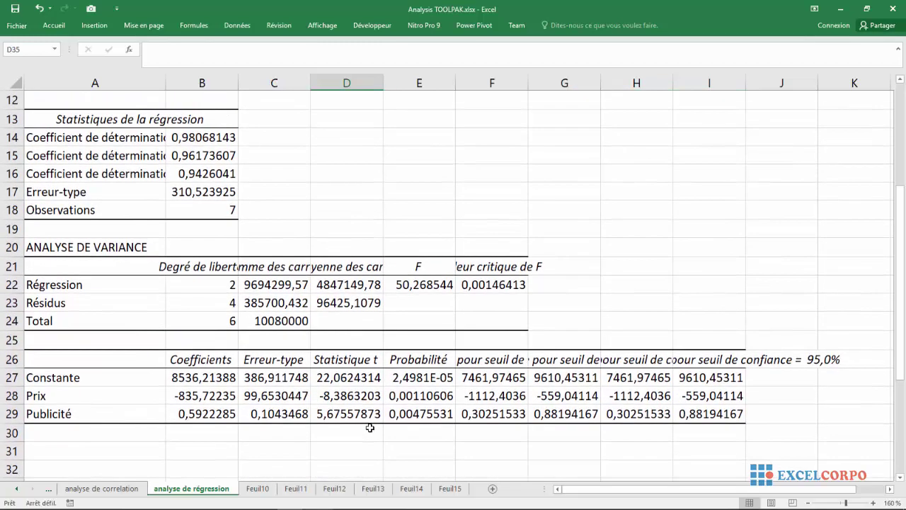
pyautogui.scroll(1, 370, 427)
pyautogui.scroll(1, 370, 428)
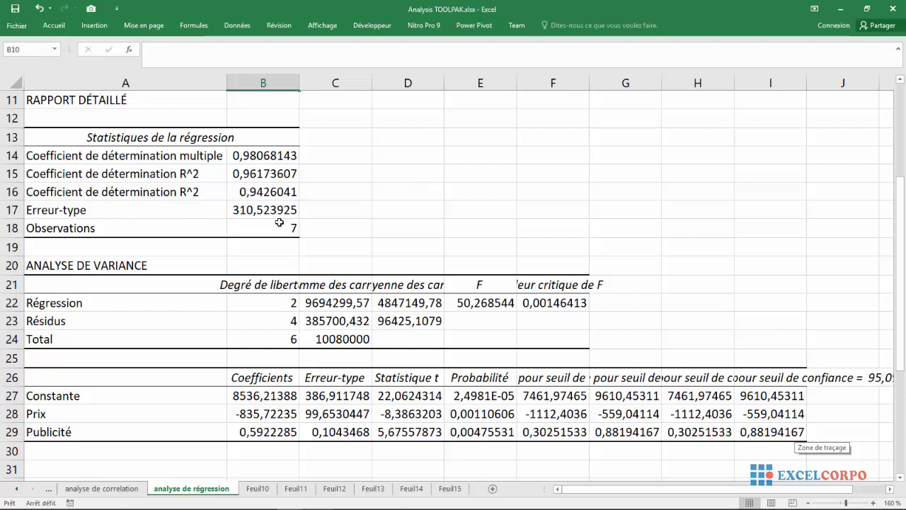
pyautogui.click(261, 173)
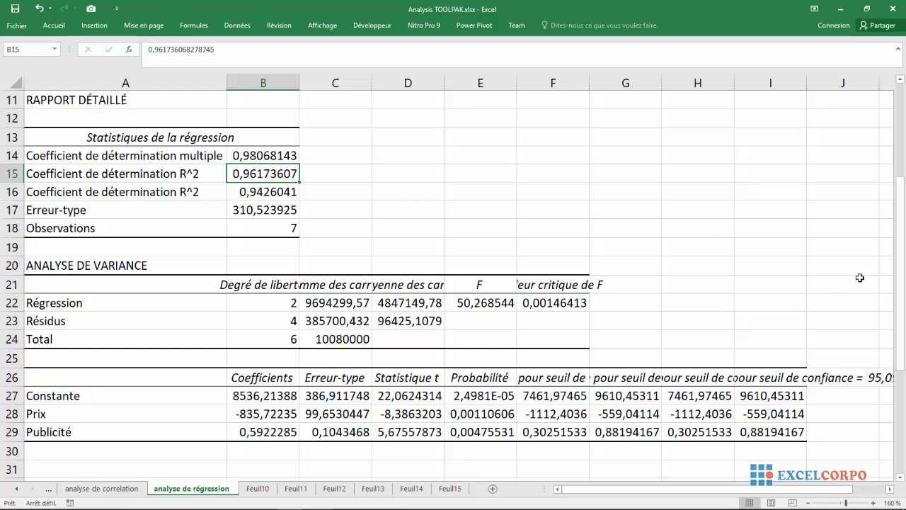
pyautogui.moveTo(901, 261); pyautogui.dragTo(901, 271)
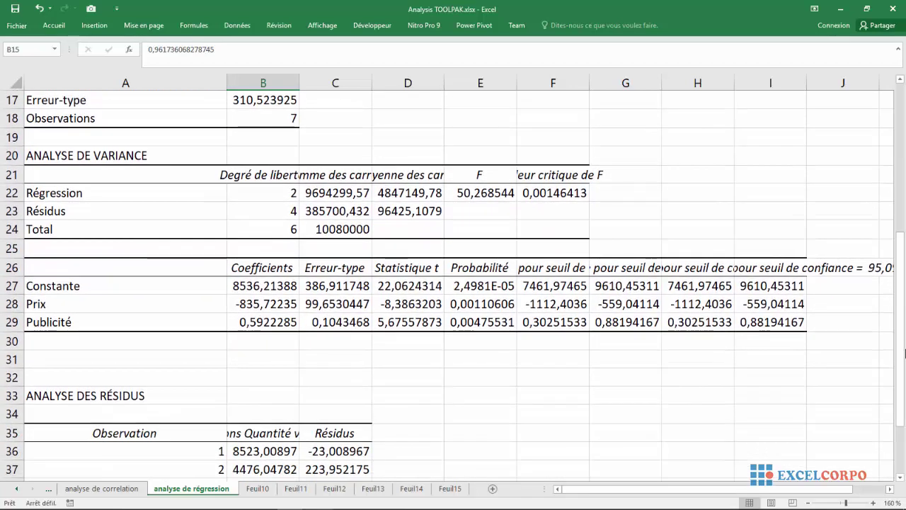
pyautogui.moveTo(904, 398); pyautogui.dragTo(897, 368)
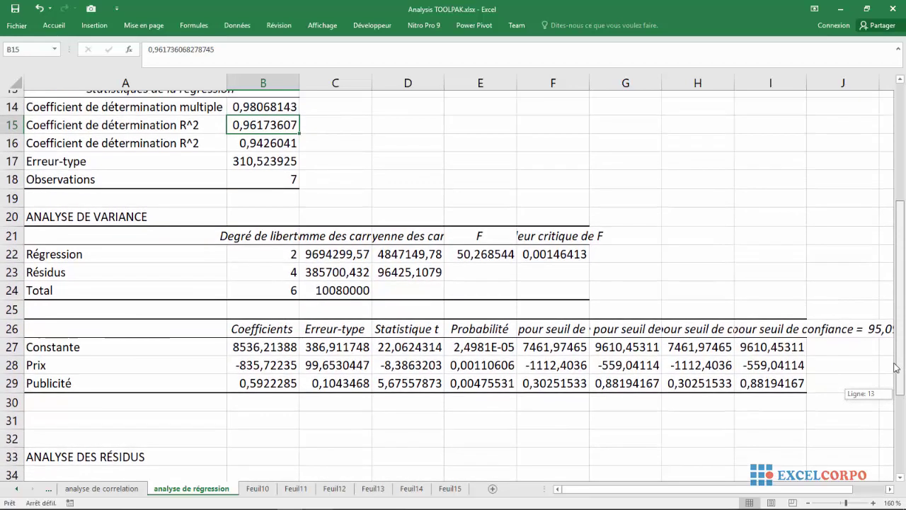
pyautogui.moveTo(897, 369); pyautogui.dragTo(896, 367)
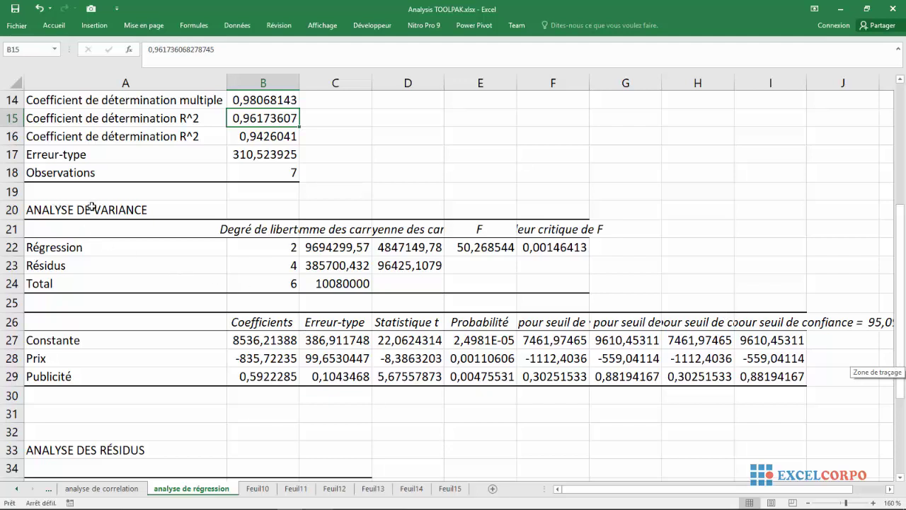
# Widen column F, then check the full F statistic and critical F value in E22 and F22
pyautogui.click(42, 248)
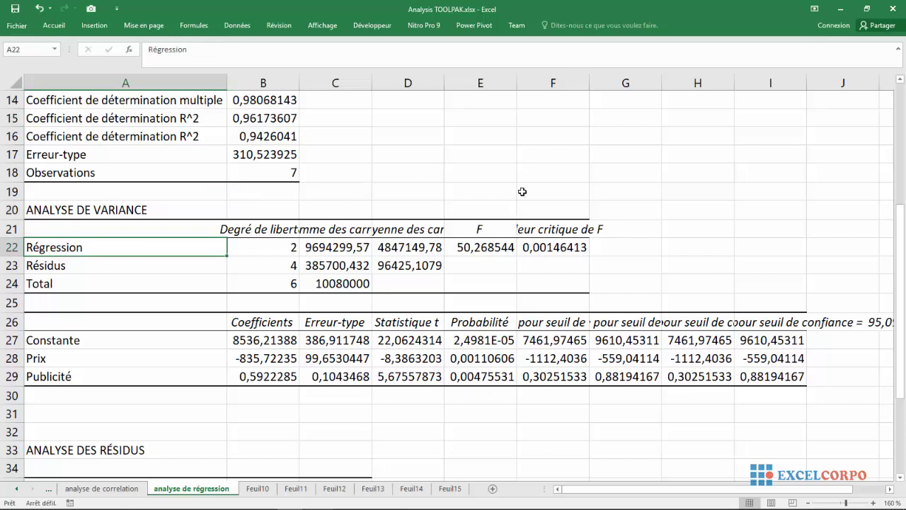
pyautogui.moveTo(588, 82); pyautogui.dragTo(610, 81)
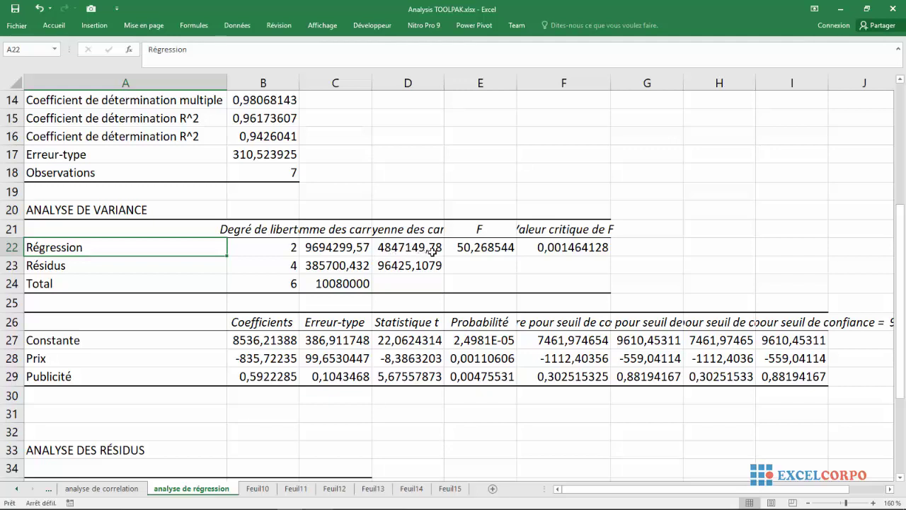
pyautogui.click(488, 246)
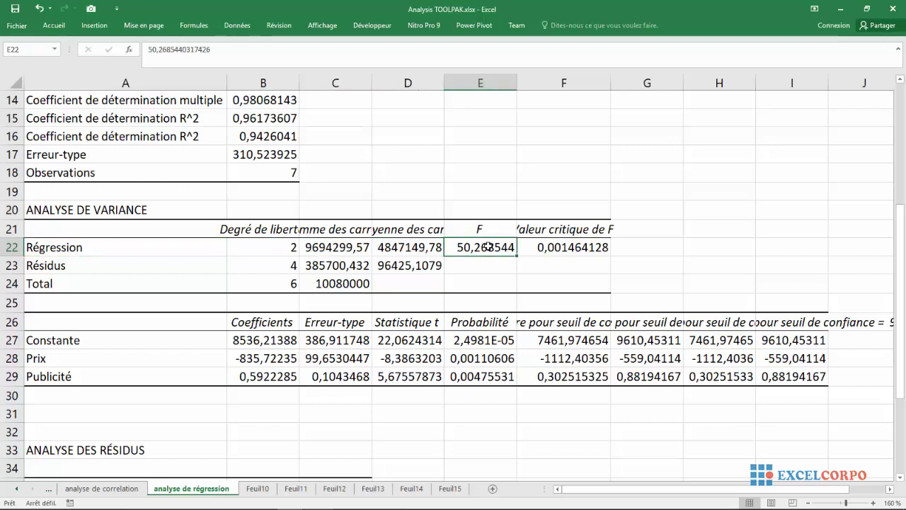
pyautogui.click(568, 244)
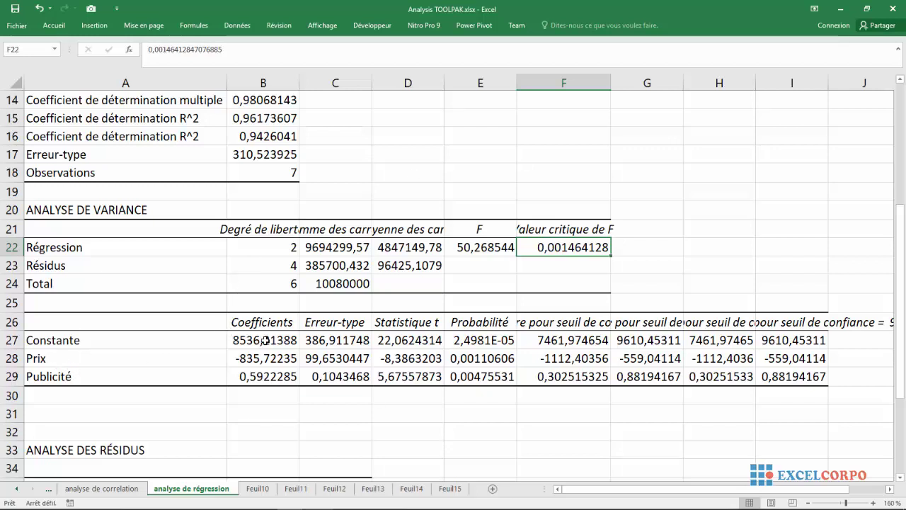
# Widen column F to show its full 95% heading and inspect the critical F and Probabilité values
pyautogui.moveTo(256, 341)
pyautogui.mouseDown()
pyautogui.moveTo(275, 369)
pyautogui.moveTo(270, 376)
pyautogui.mouseUp()
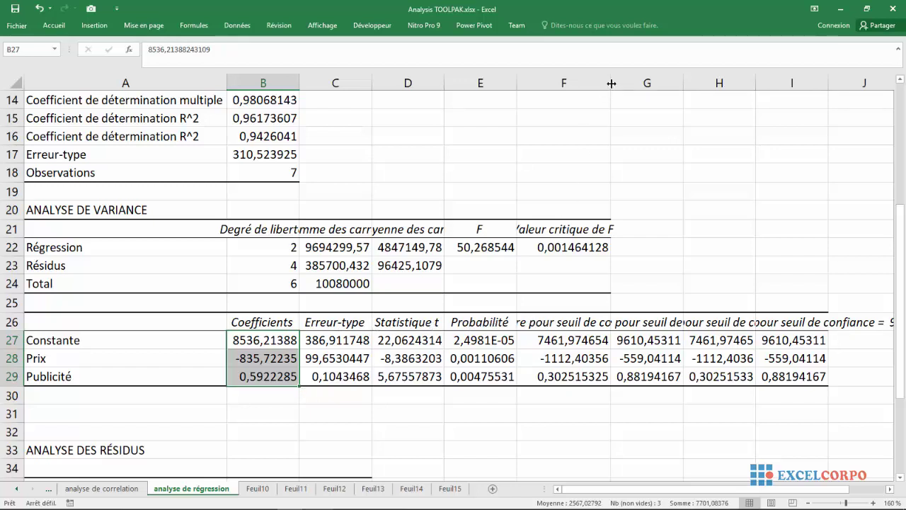
pyautogui.moveTo(611, 83); pyautogui.dragTo(772, 85)
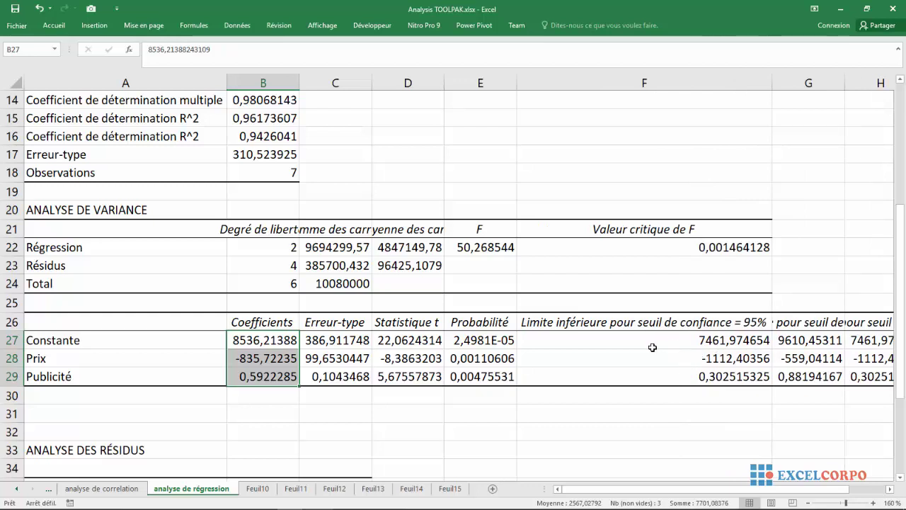
pyautogui.click(458, 340)
pyautogui.keyDown('shift'); pyautogui.click(460, 373); pyautogui.keyUp('shift')
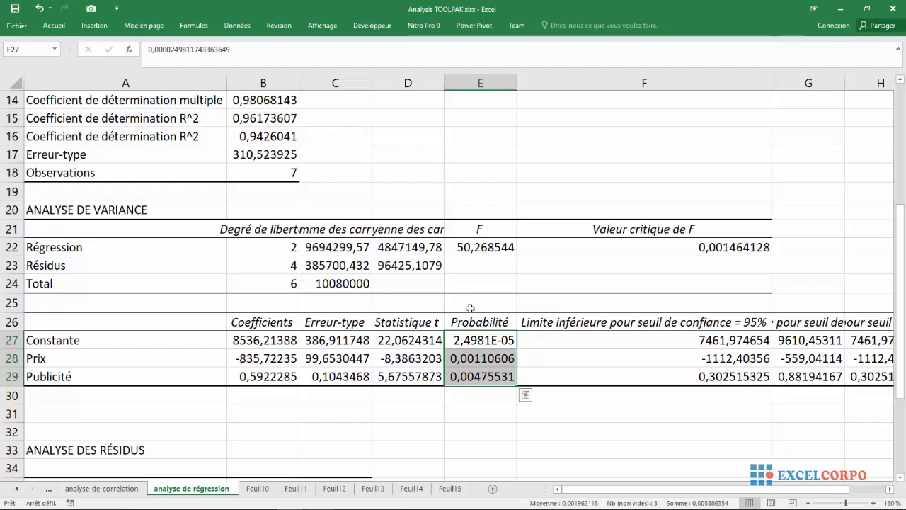
pyautogui.click(699, 249)
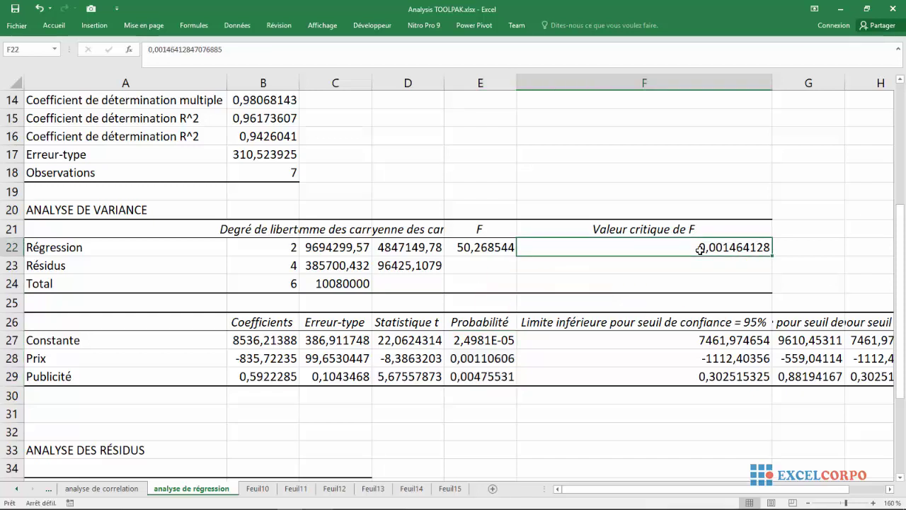
pyautogui.click(470, 340)
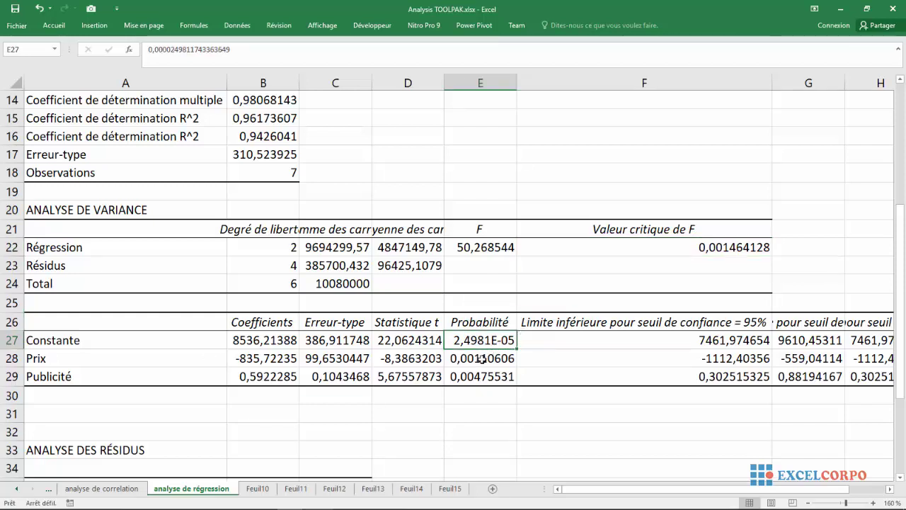
pyautogui.click(481, 358)
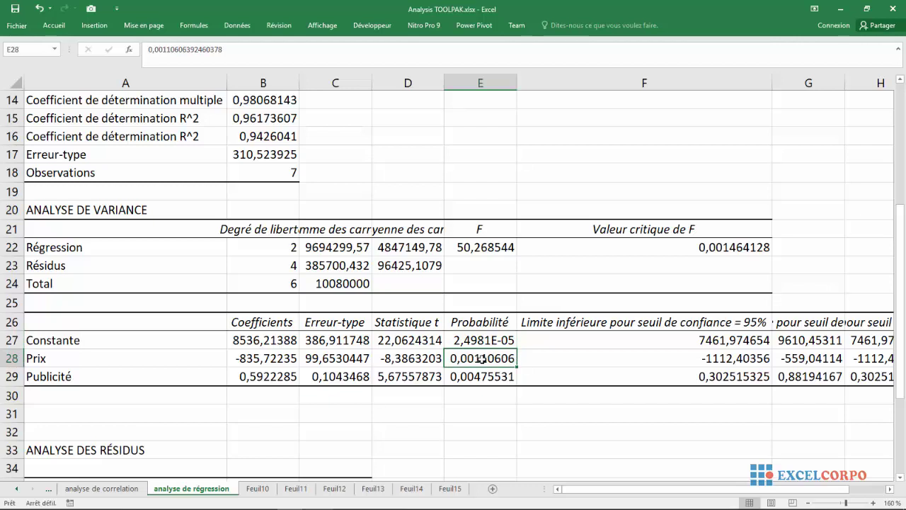
pyautogui.click(468, 378)
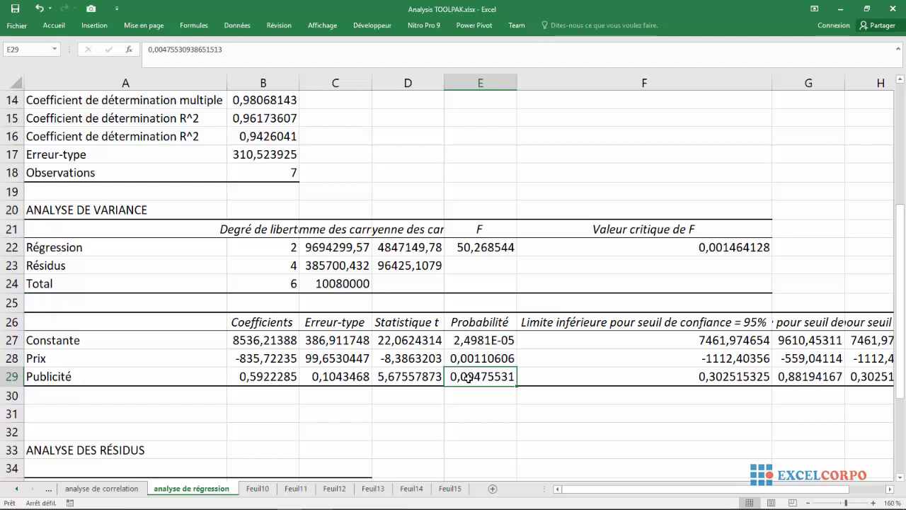
# Select and inspect the Constante, Prix and Publicité coefficient values
pyautogui.click(234, 337)
pyautogui.moveTo(253, 354); pyautogui.dragTo(255, 375)
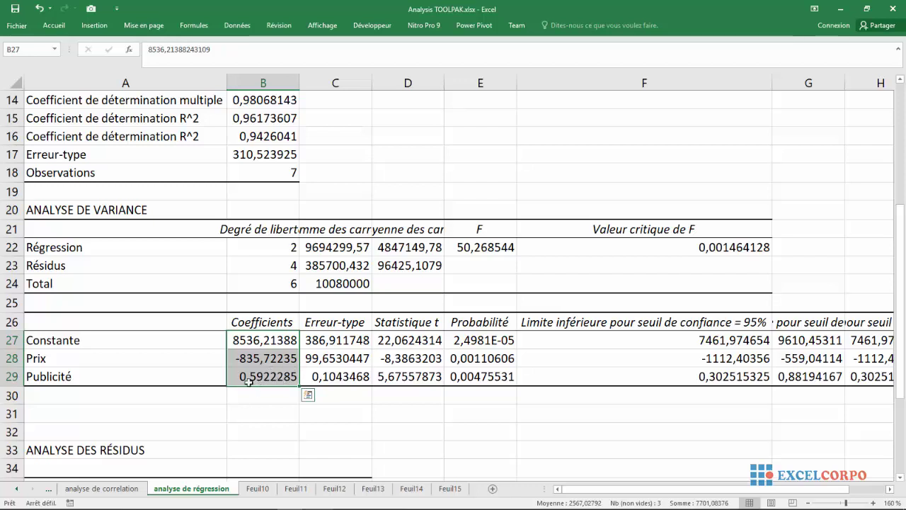
pyautogui.click(255, 382)
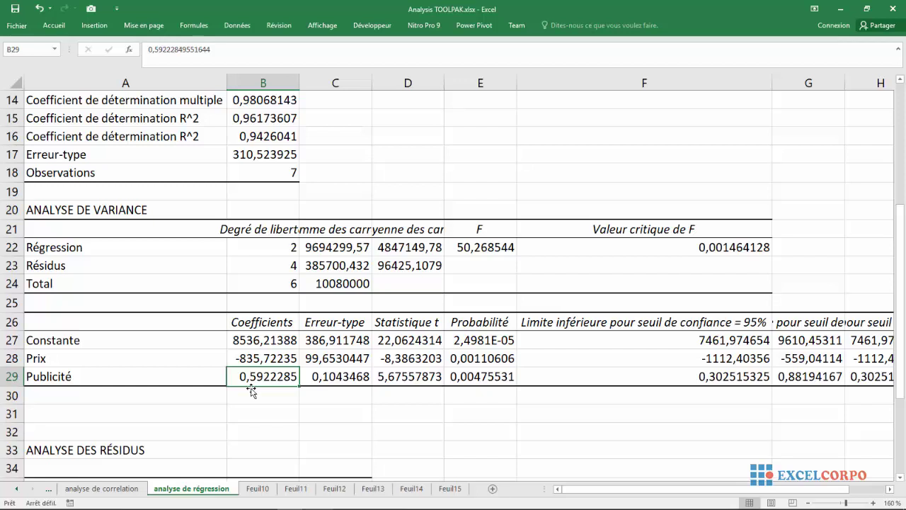
pyautogui.click(254, 340)
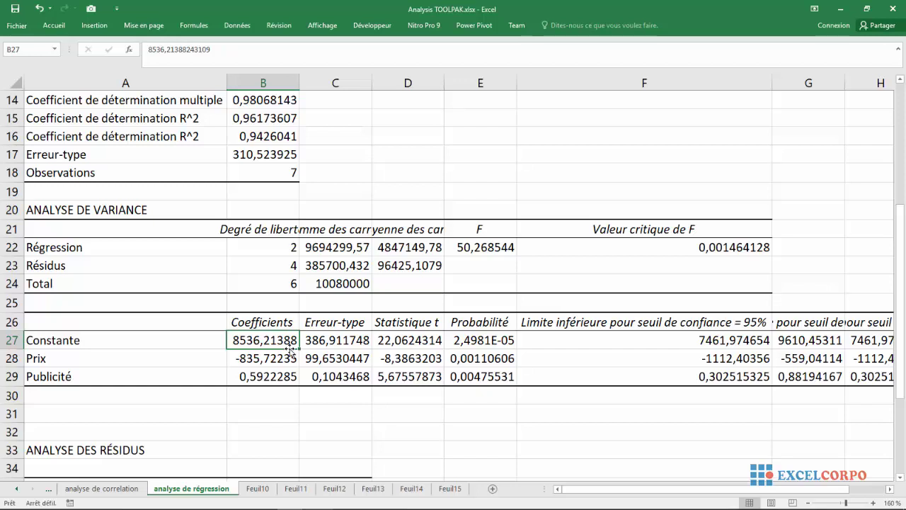
pyautogui.click(271, 356)
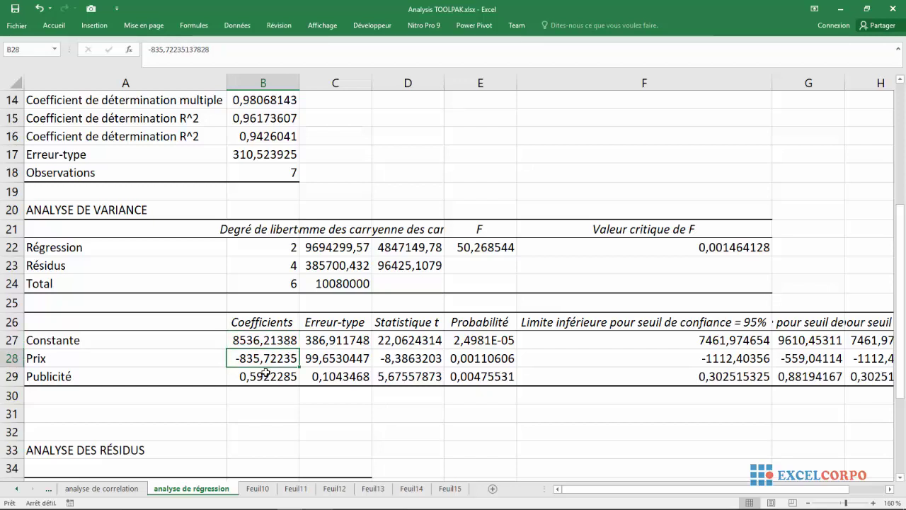
pyautogui.click(261, 379)
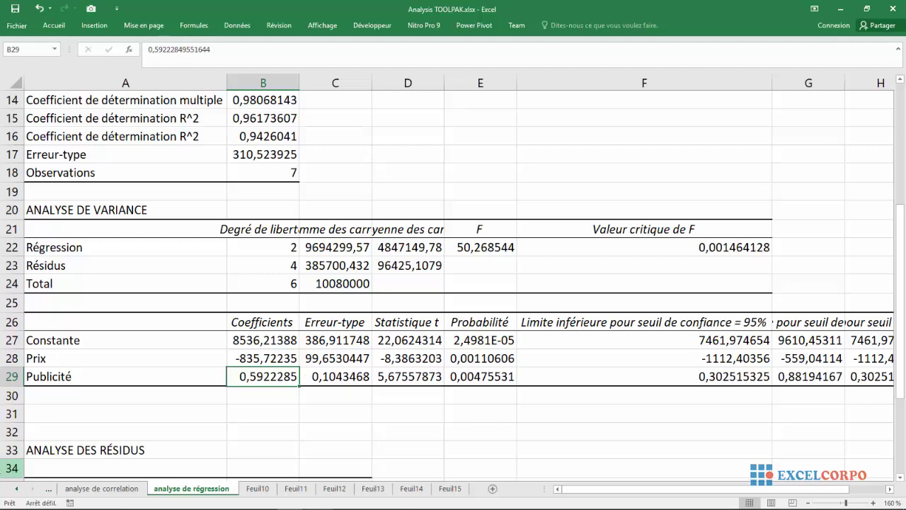
# Scroll down and widen column B so the coefficients and Prévisions Quantité vendue heading show fully
pyautogui.moveTo(902, 317); pyautogui.dragTo(904, 429)
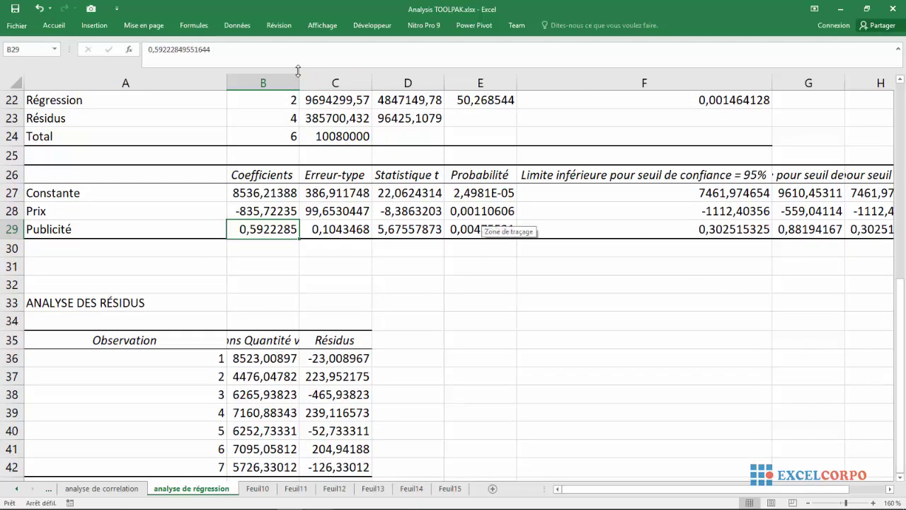
pyautogui.moveTo(299, 80)
pyautogui.mouseDown()
pyautogui.moveTo(428, 92)
pyautogui.moveTo(416, 83)
pyautogui.mouseUp()
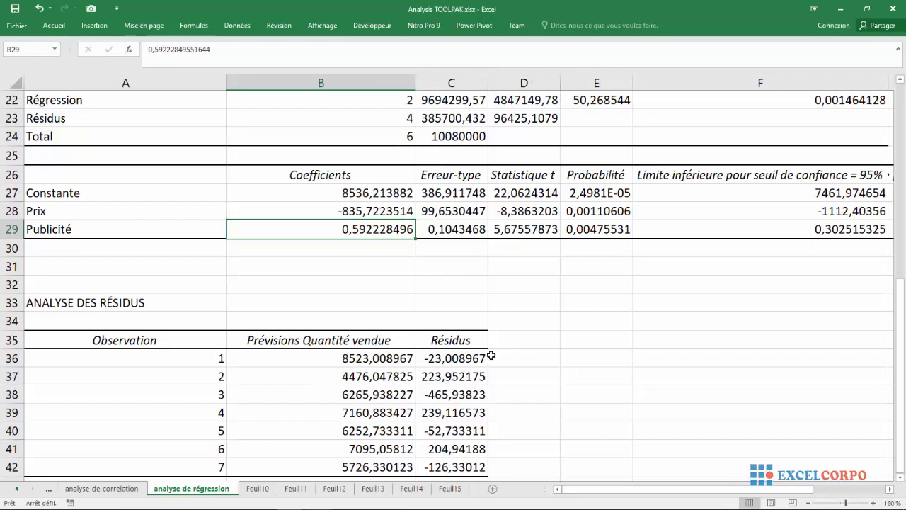
pyautogui.click(546, 343)
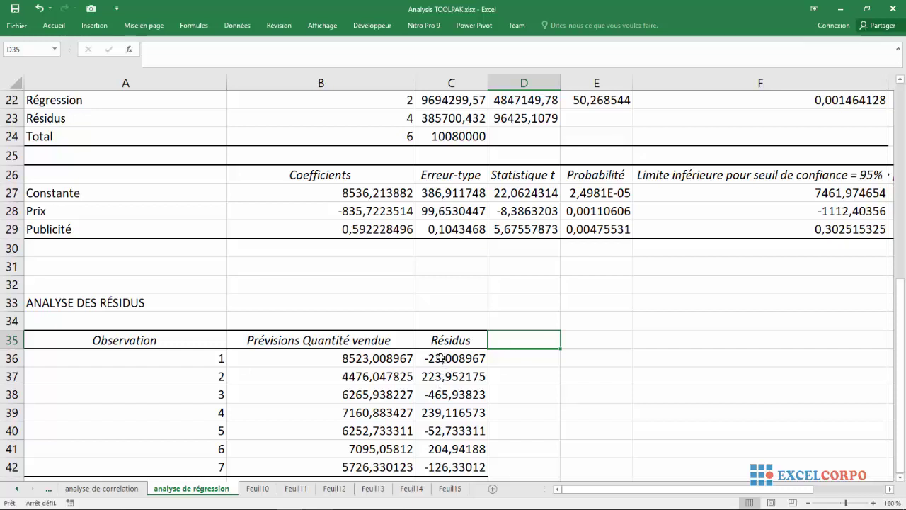
pyautogui.moveTo(443, 358); pyautogui.dragTo(446, 464)
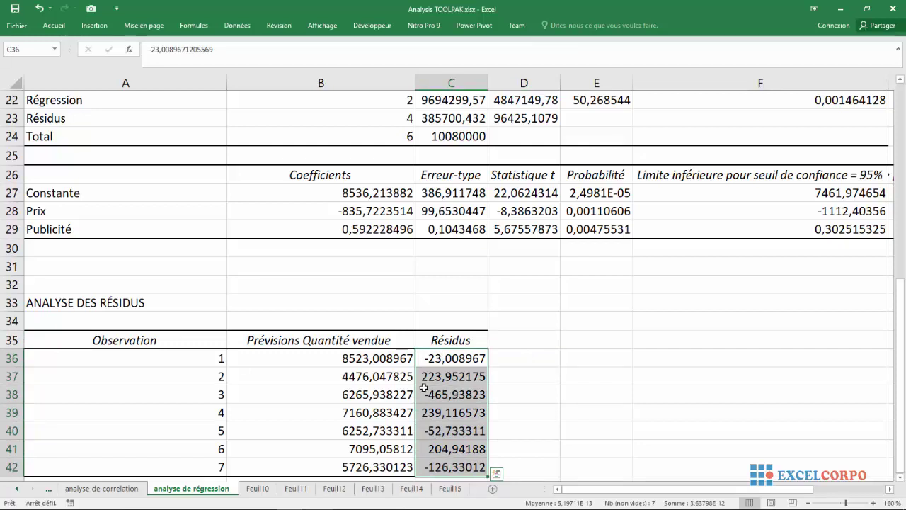
pyautogui.click(369, 361)
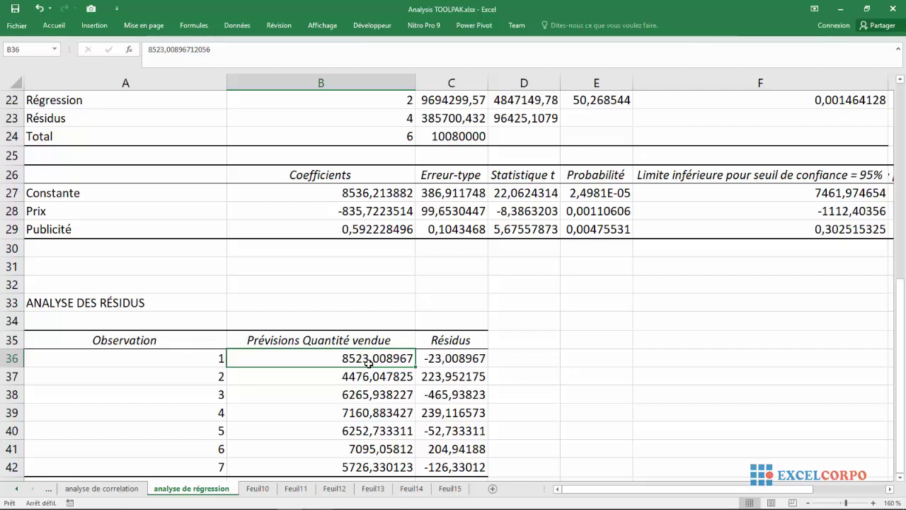
pyautogui.click(368, 195)
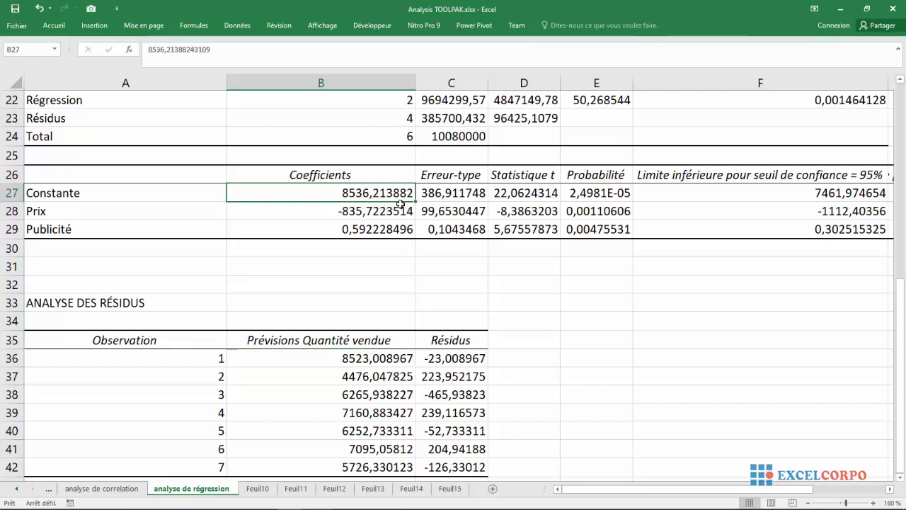
pyautogui.click(382, 213)
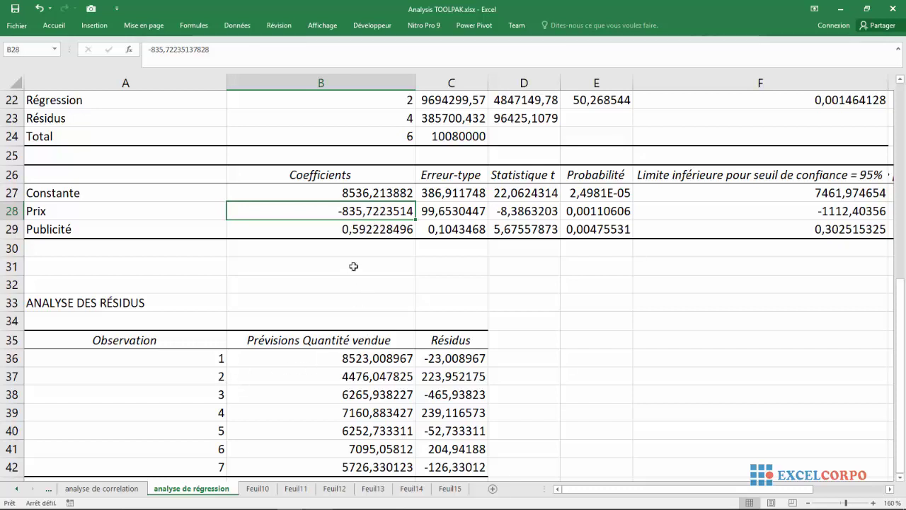
pyautogui.click(351, 235)
pyautogui.click(352, 241)
pyautogui.click(348, 228)
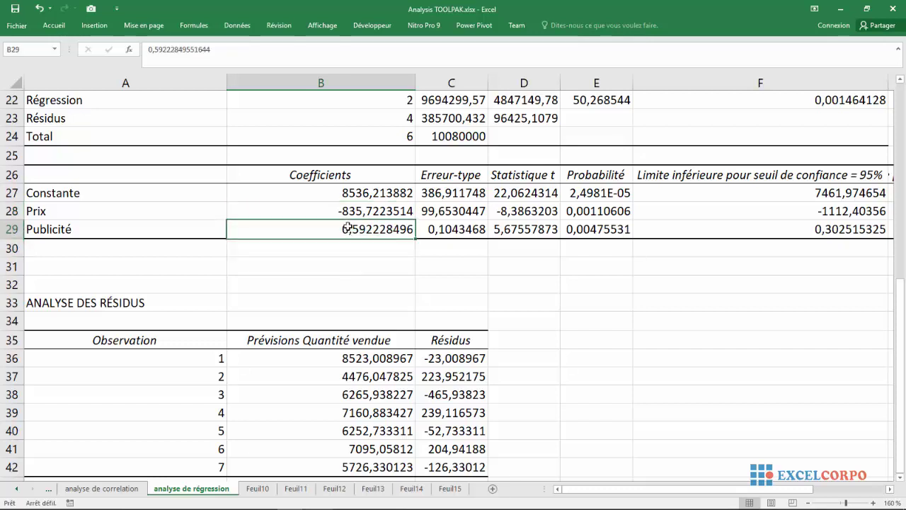
pyautogui.click(361, 362)
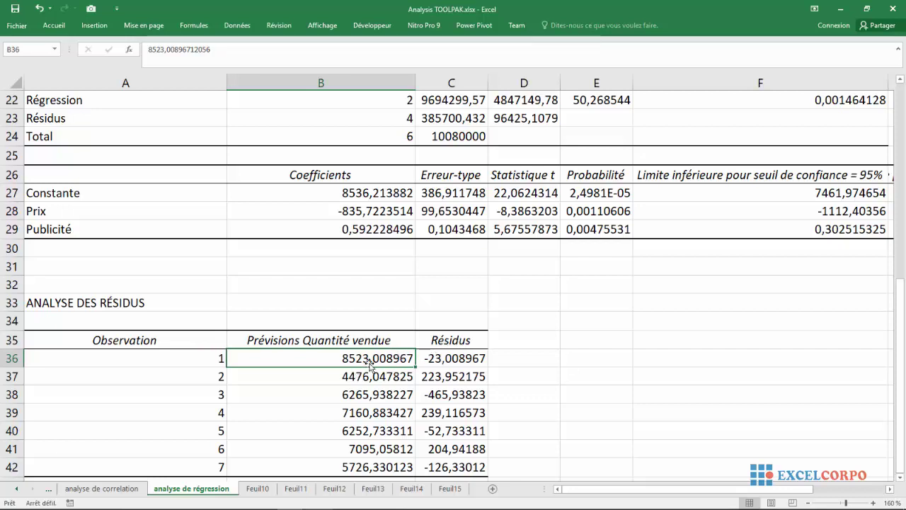
pyautogui.click(467, 358)
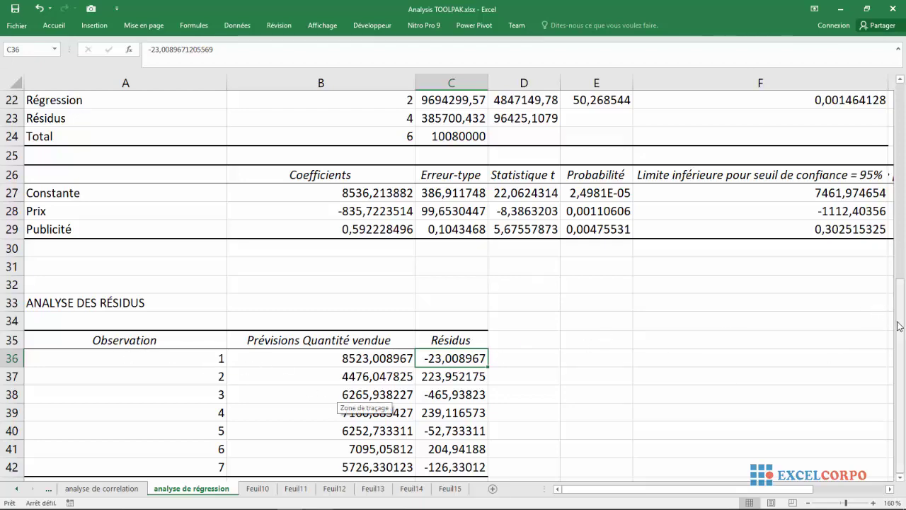
pyautogui.moveTo(899, 323); pyautogui.dragTo(893, 124)
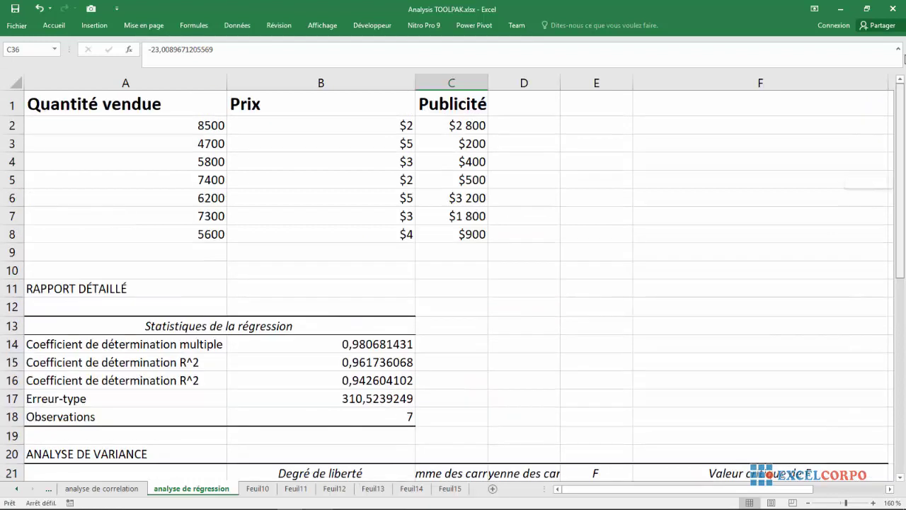
pyautogui.click(319, 125)
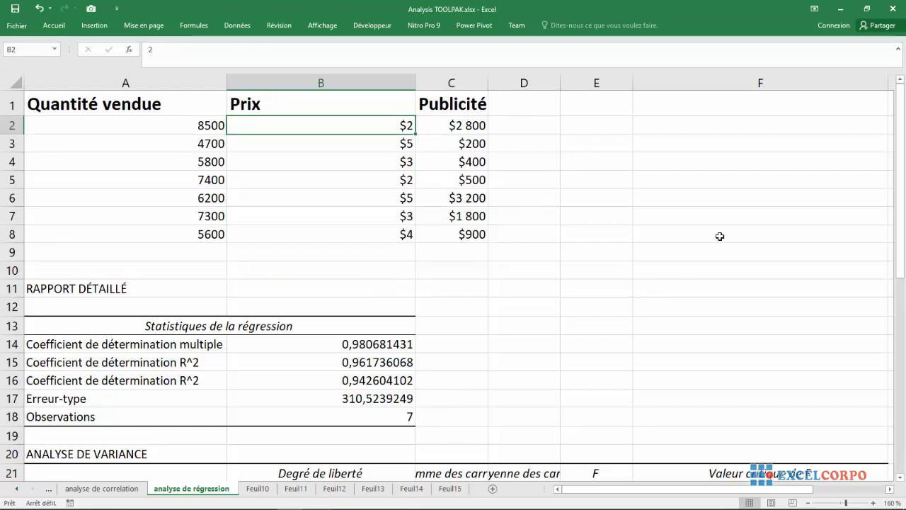
pyautogui.moveTo(900, 170); pyautogui.dragTo(900, 252)
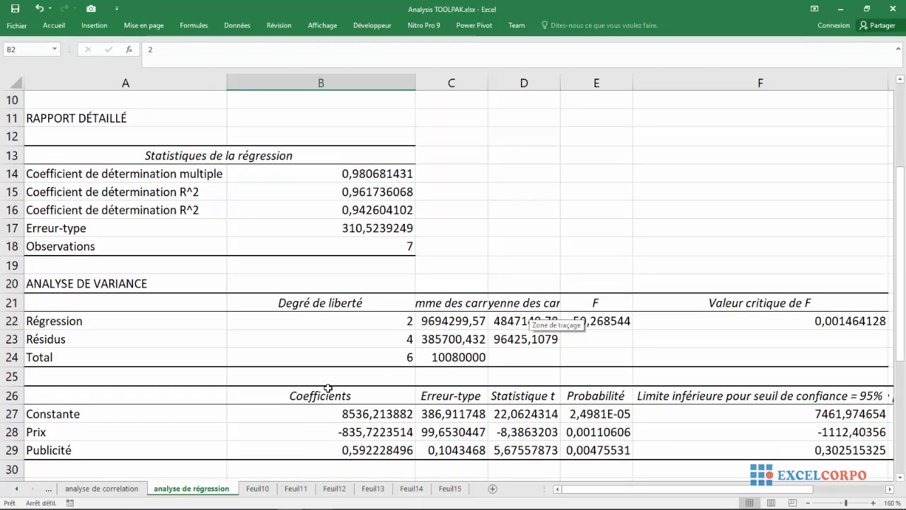
pyautogui.click(348, 414)
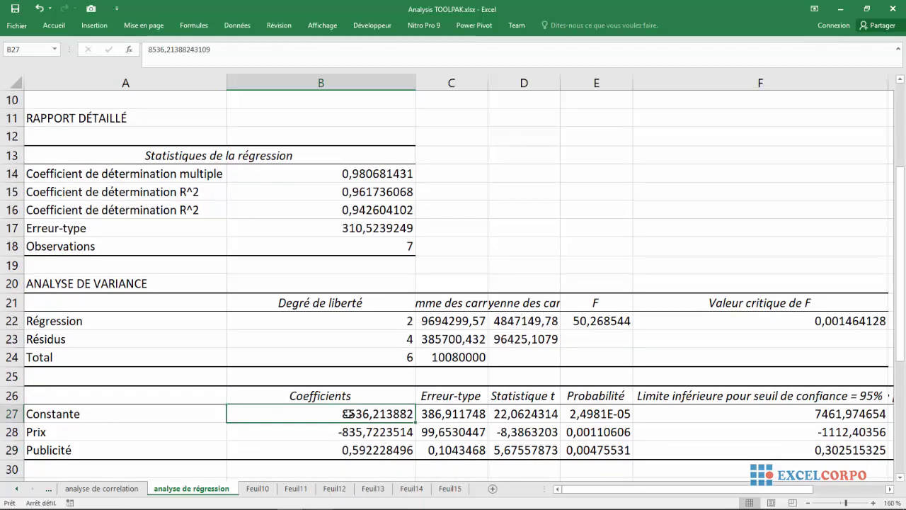
pyautogui.click(344, 433)
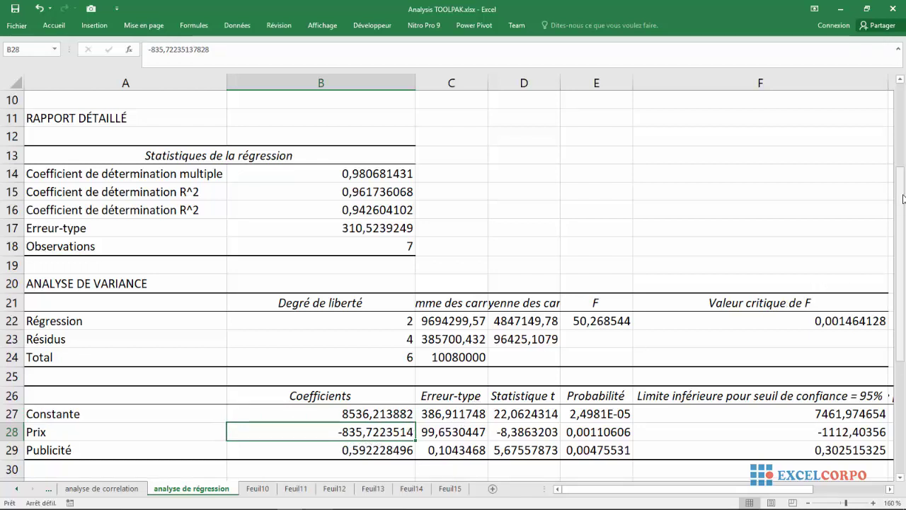
pyautogui.moveTo(901, 183); pyautogui.dragTo(901, 106)
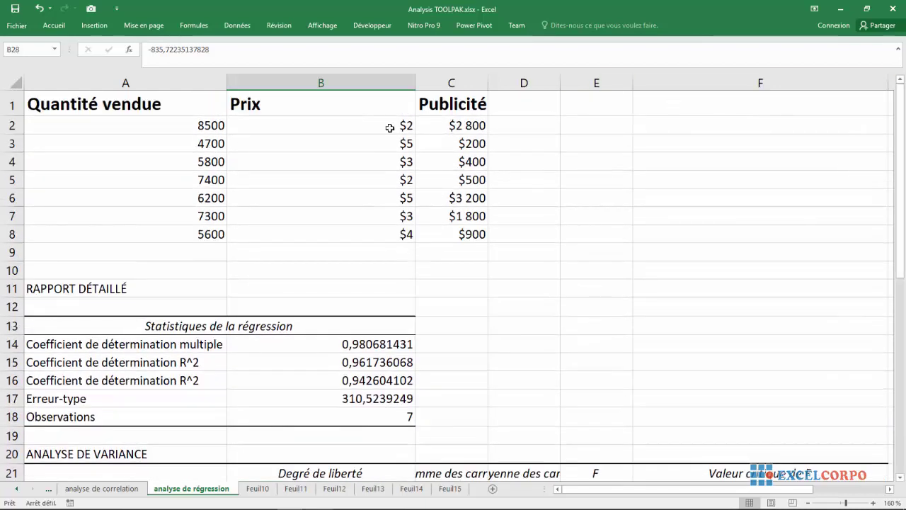
pyautogui.click(366, 124)
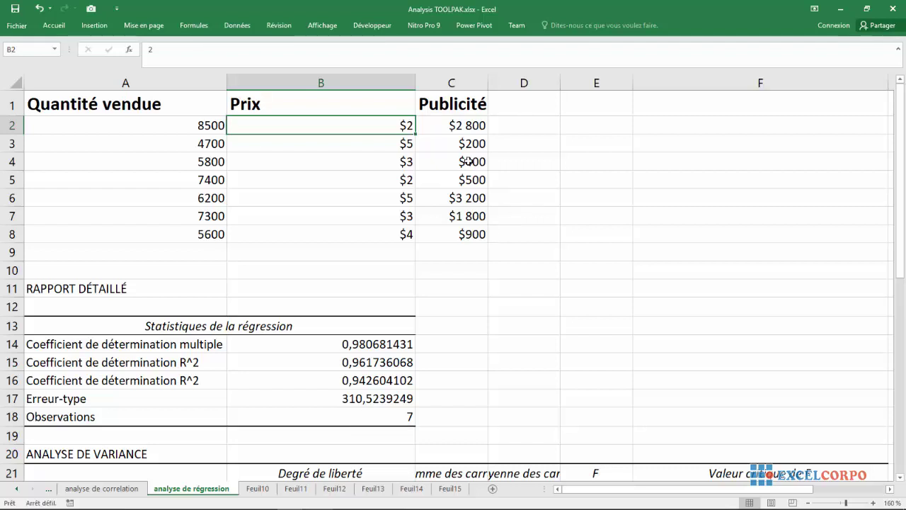
pyautogui.click(461, 126)
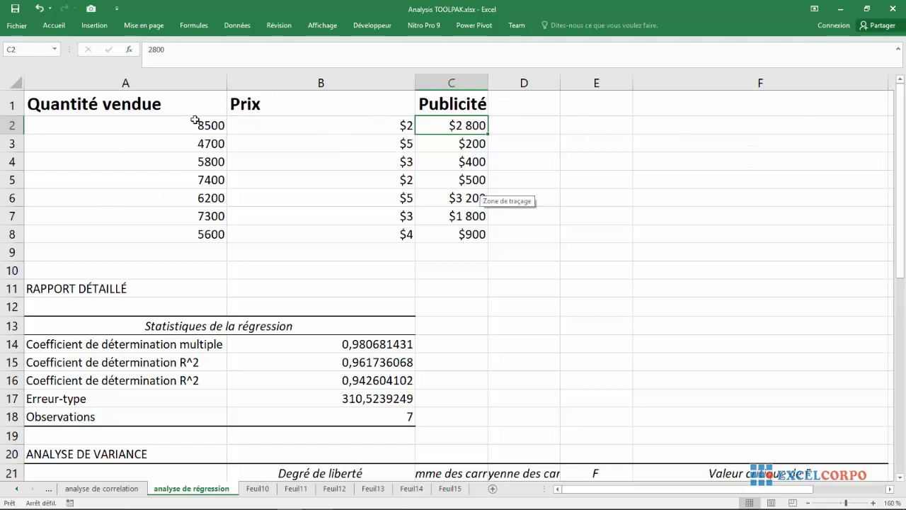
pyautogui.scroll(-7, 903, 158)
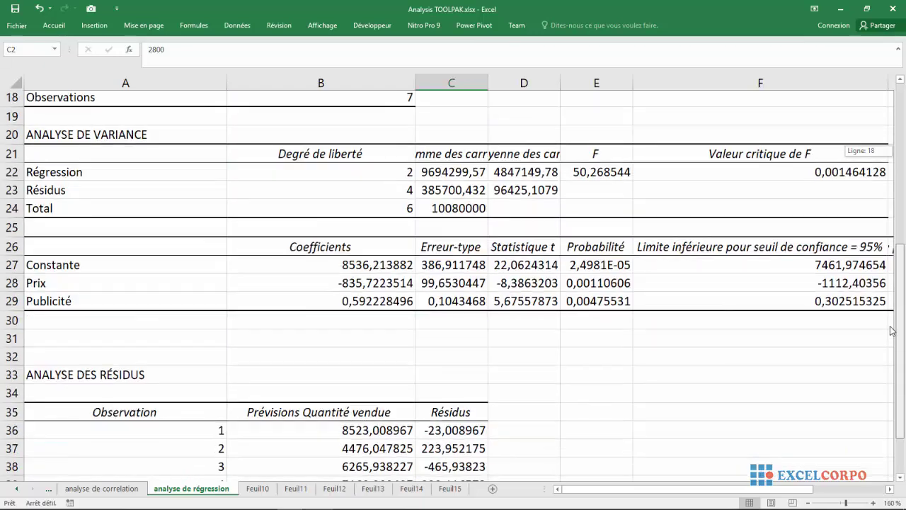
pyautogui.click(375, 378)
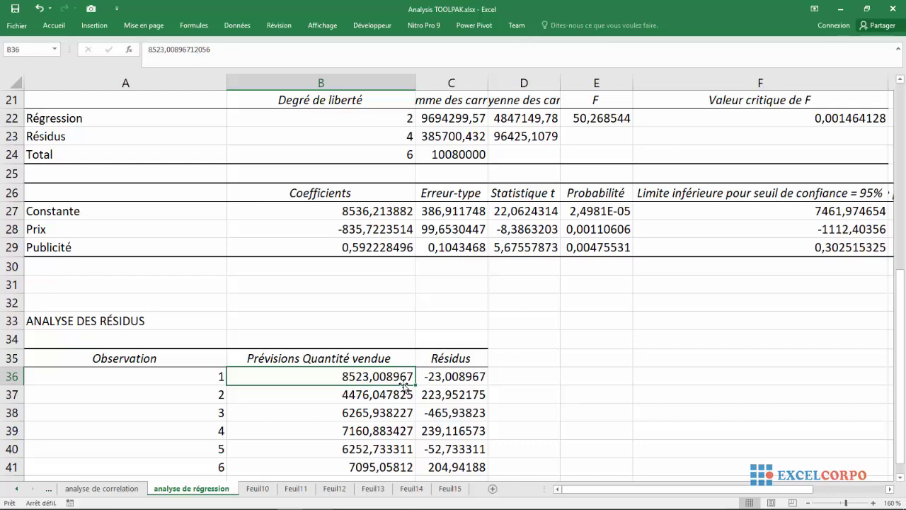
pyautogui.moveTo(900, 278); pyautogui.dragTo(892, 26)
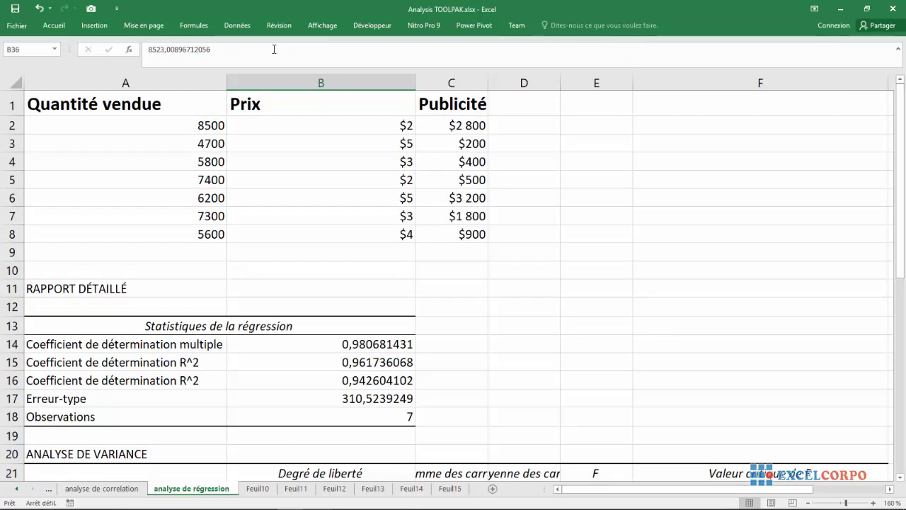
pyautogui.click(188, 121)
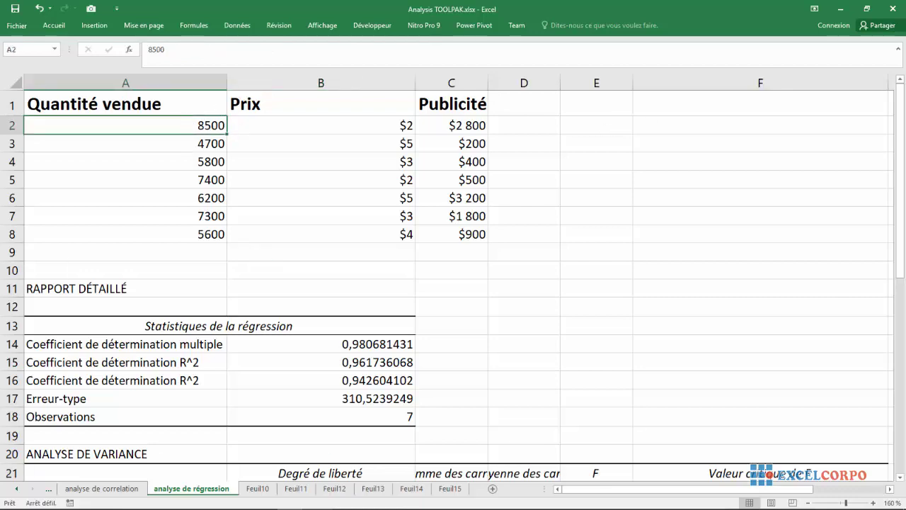
pyautogui.moveTo(901, 149); pyautogui.dragTo(901, 344)
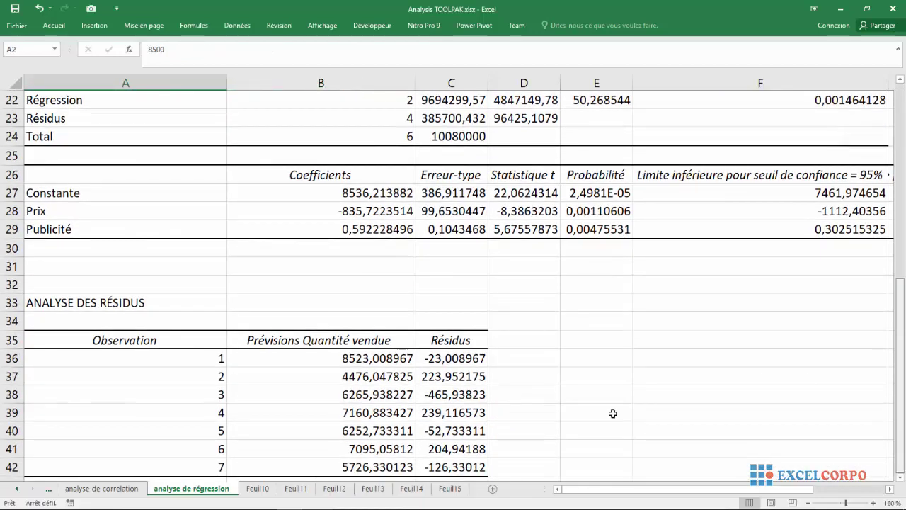
pyautogui.doubleClick(375, 358)
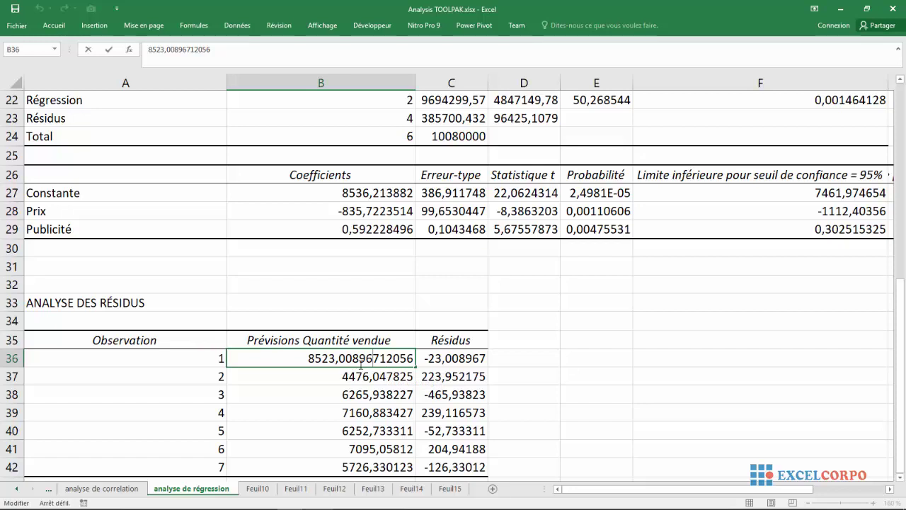
pyautogui.click(447, 358)
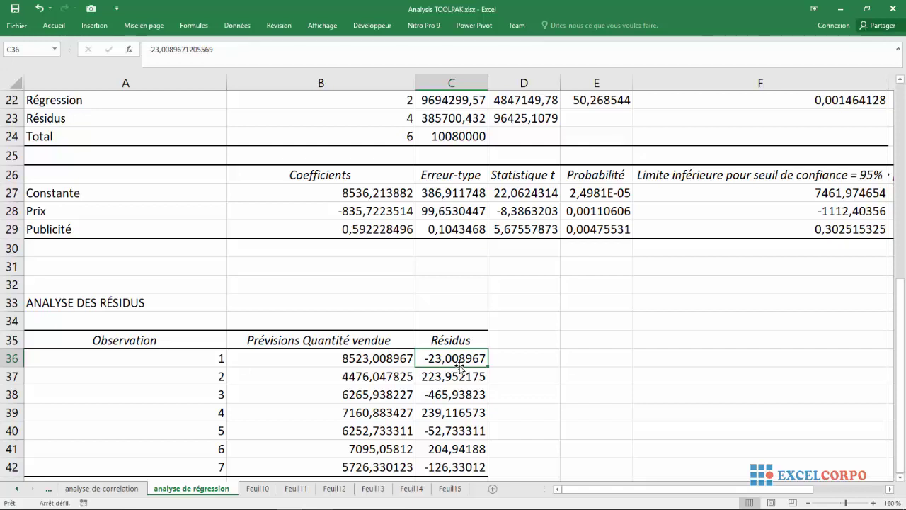
pyautogui.click(609, 334)
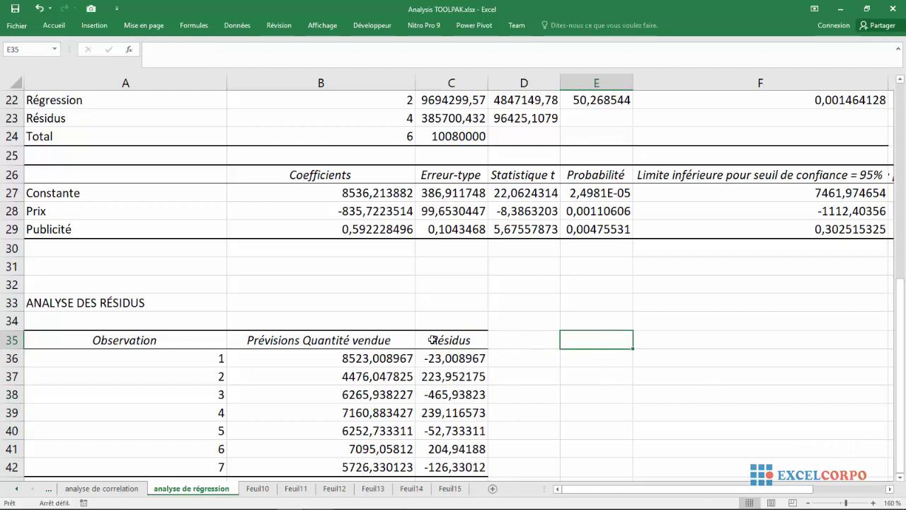
pyautogui.moveTo(432, 340); pyautogui.dragTo(459, 469)
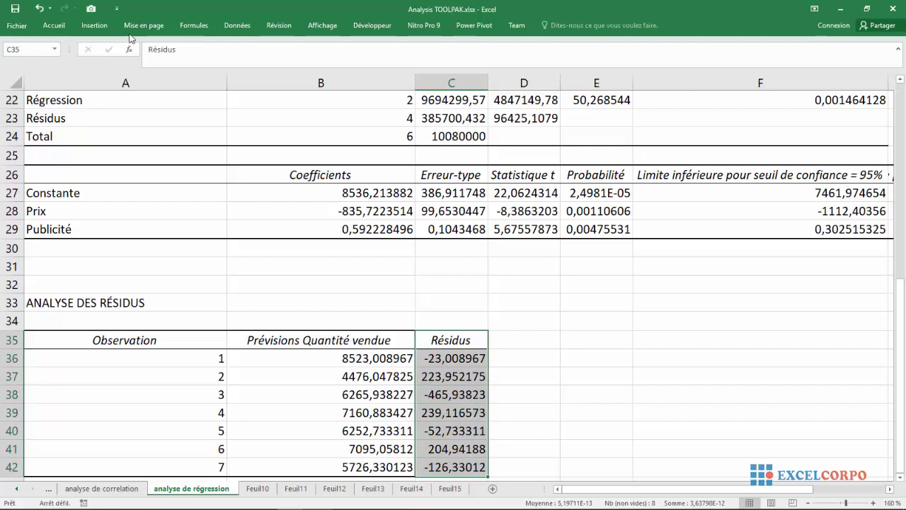
# Insert a plain scatter chart of the residuals C35:C42 and move it below row 42
pyautogui.click(95, 29)
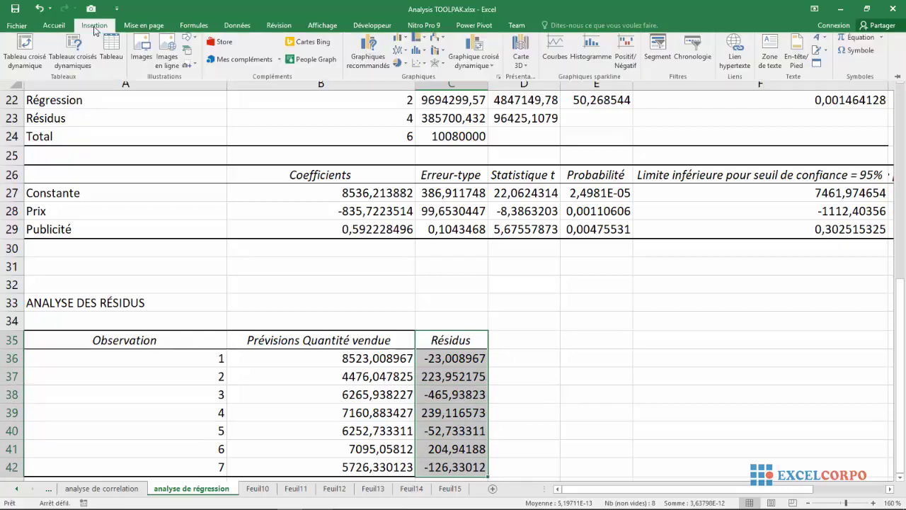
pyautogui.click(423, 69)
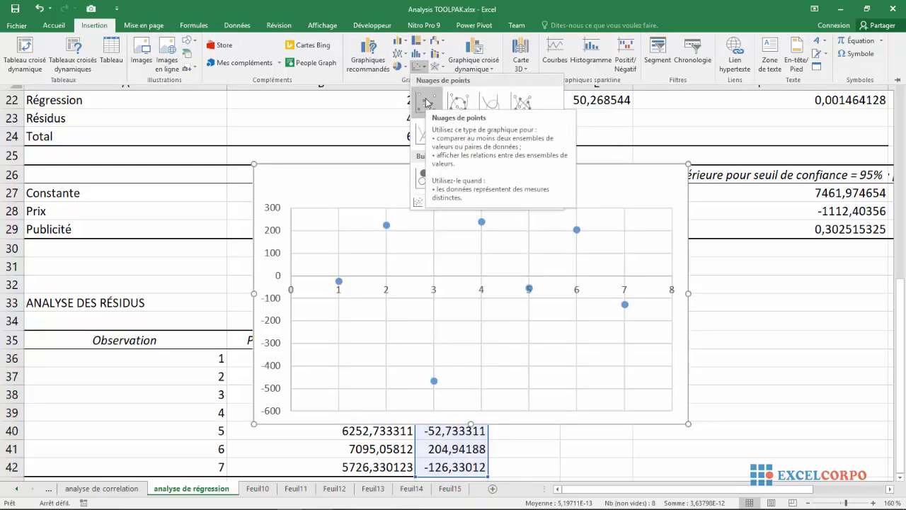
pyautogui.click(427, 103)
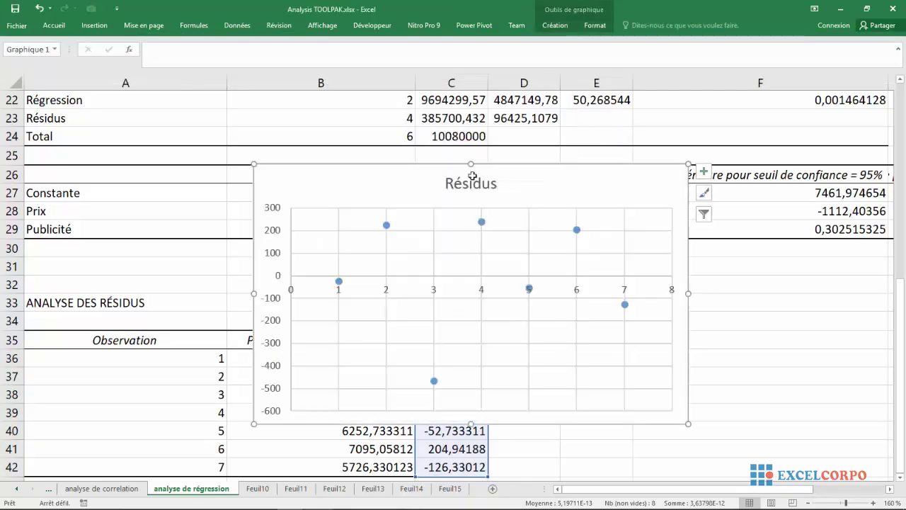
pyautogui.moveTo(414, 189)
pyautogui.mouseDown()
pyautogui.moveTo(564, 374)
pyautogui.moveTo(257, 449)
pyautogui.moveTo(189, 388)
pyautogui.mouseUp()
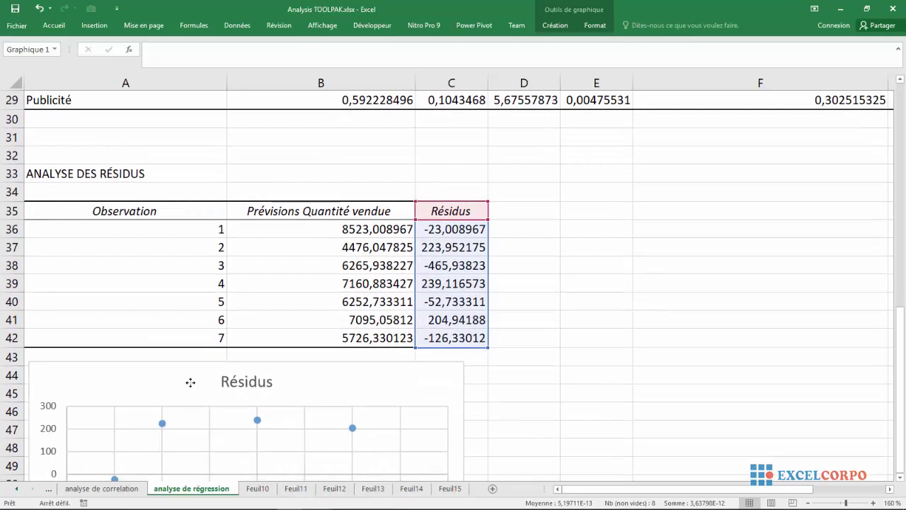
pyautogui.click(576, 294)
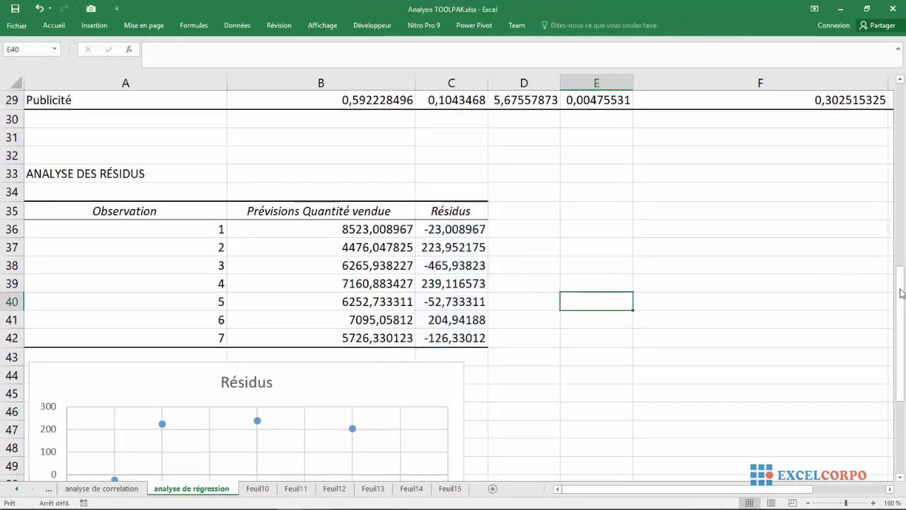
pyautogui.moveTo(903, 293); pyautogui.dragTo(901, 400)
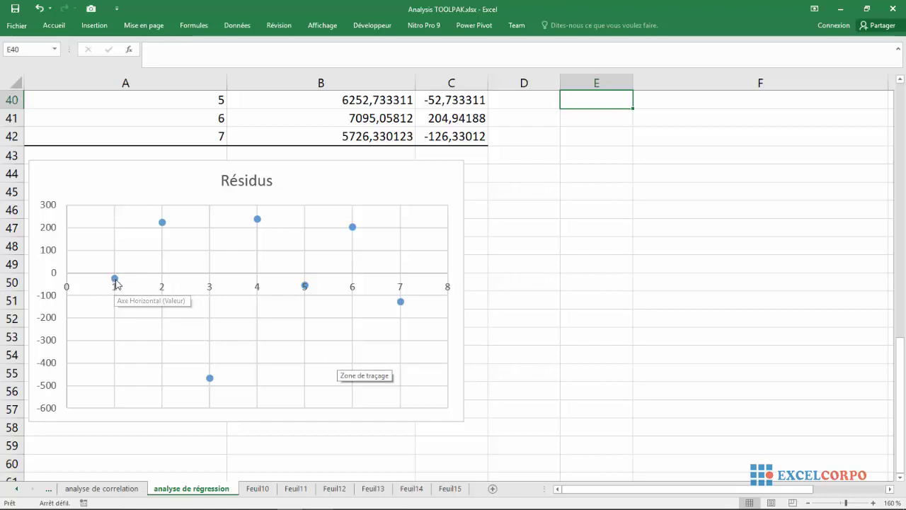
pyautogui.moveTo(162, 224)
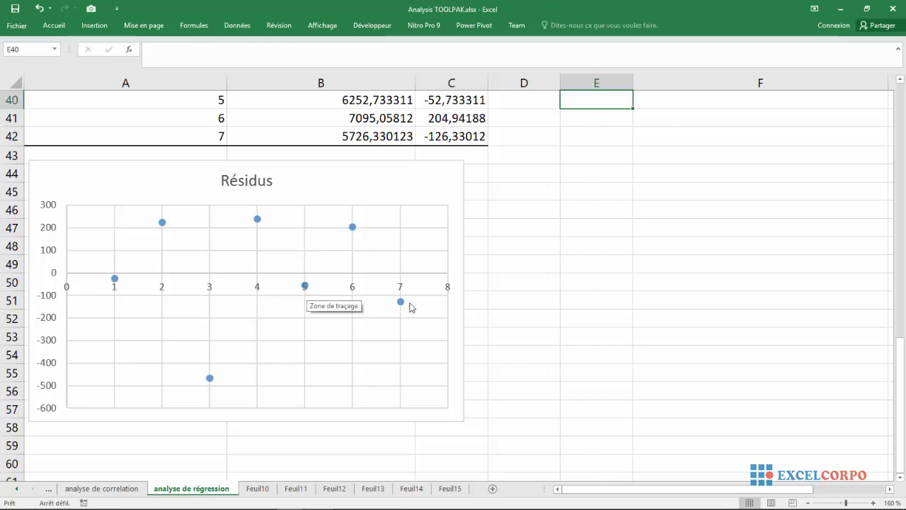
pyautogui.moveTo(398, 307)
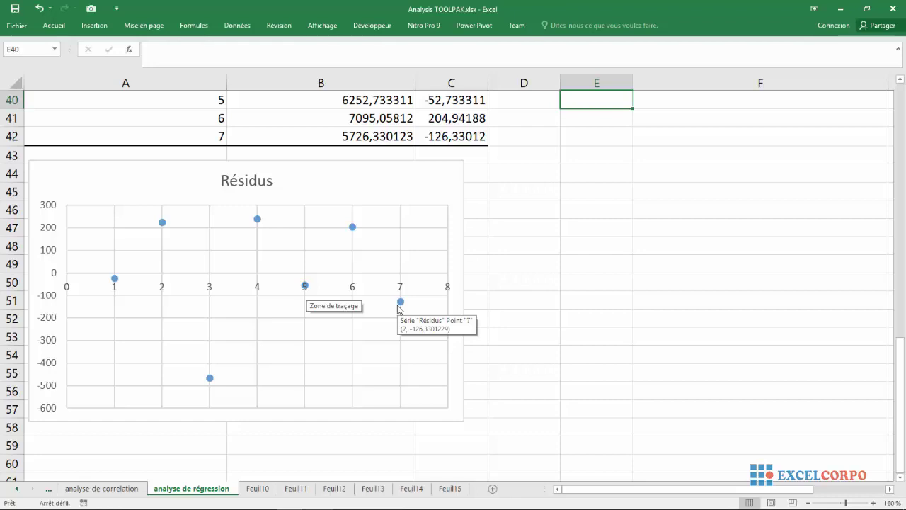
pyautogui.moveTo(902, 392); pyautogui.dragTo(901, 421)
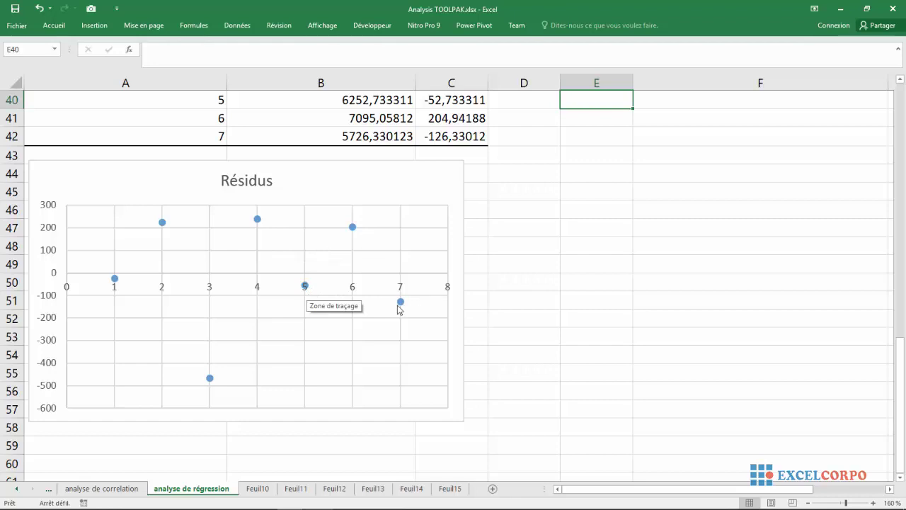
pyautogui.moveTo(398, 306)
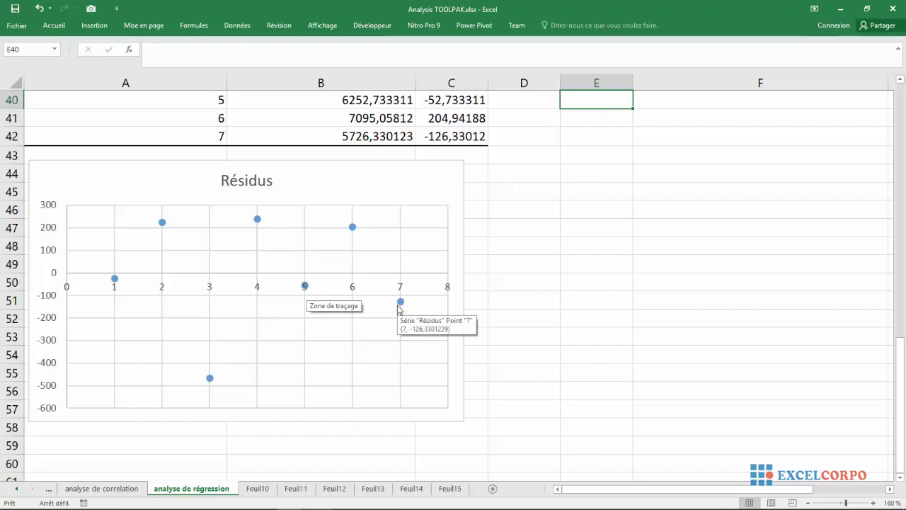
pyautogui.moveTo(900, 382); pyautogui.dragTo(900, 422)
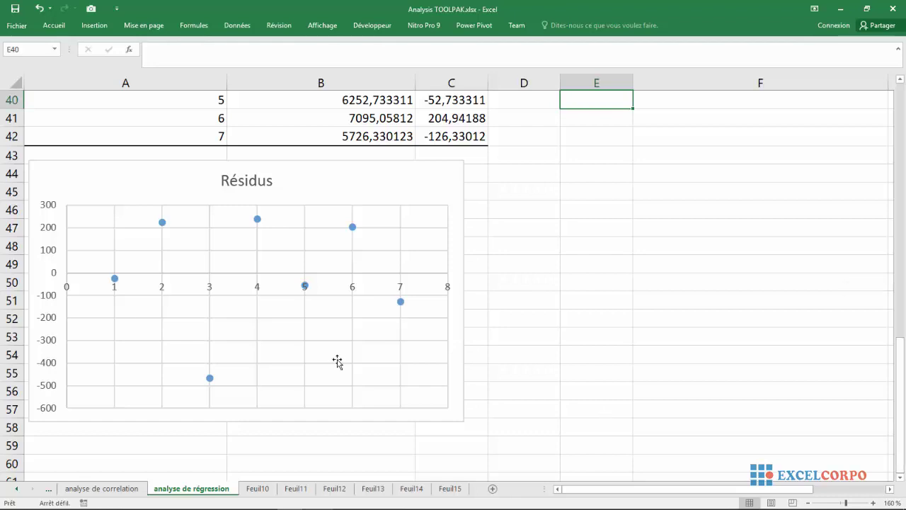